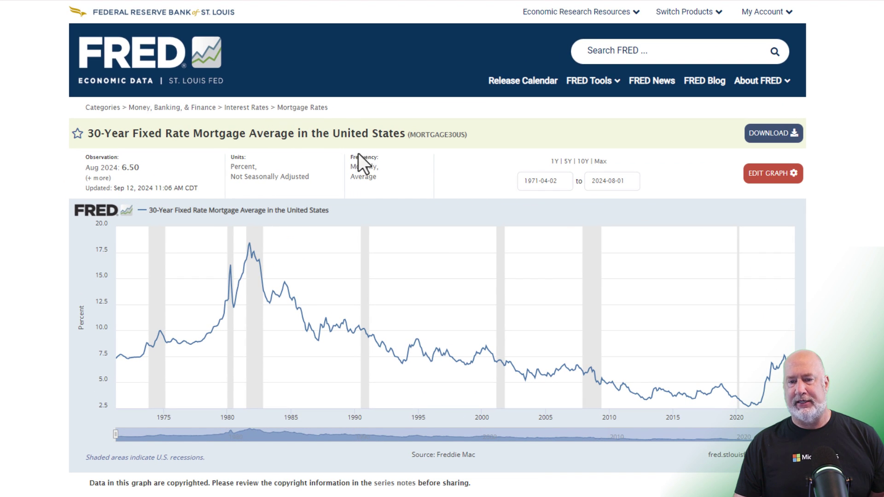
- Try the 5-year and 10-year ranges on the mortgage rate graph, and set it to the maximum date range
left_click(568, 162)
left_click(582, 162)
left_click(599, 162)
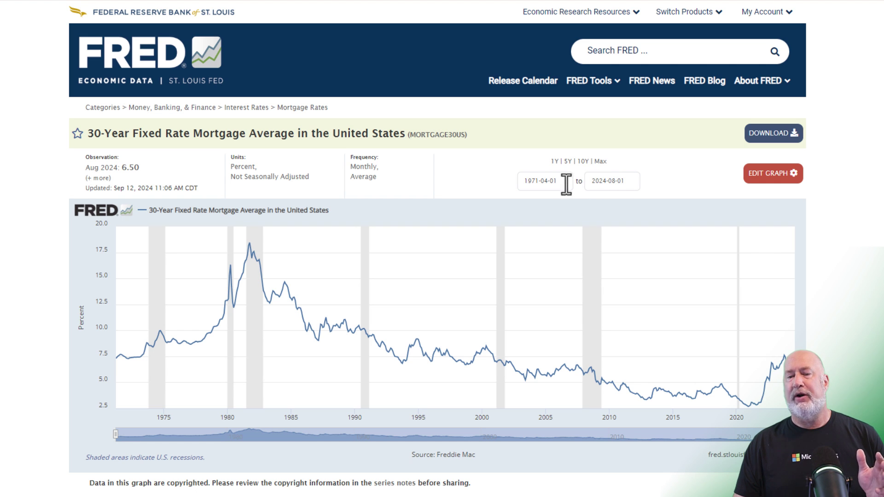
- Examine the frequency options in the graph's line settings, and close the settings
left_click(767, 178)
left_click(770, 173)
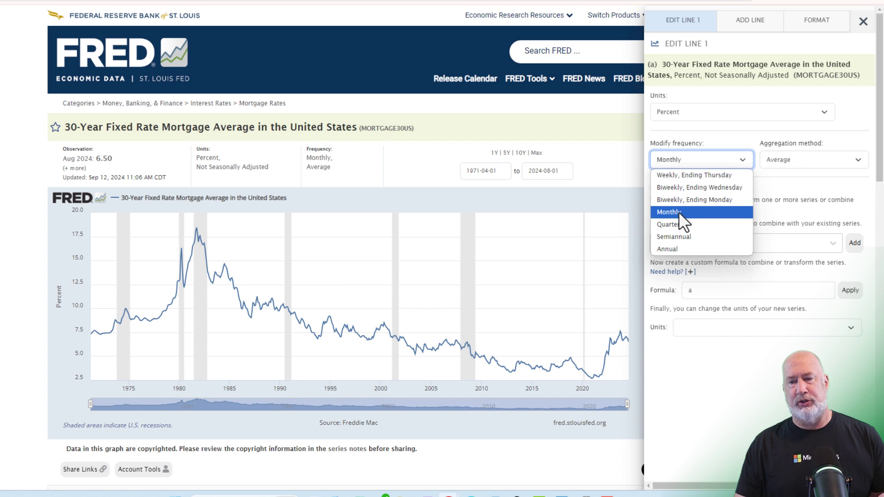
left_click(621, 166)
left_click(623, 157)
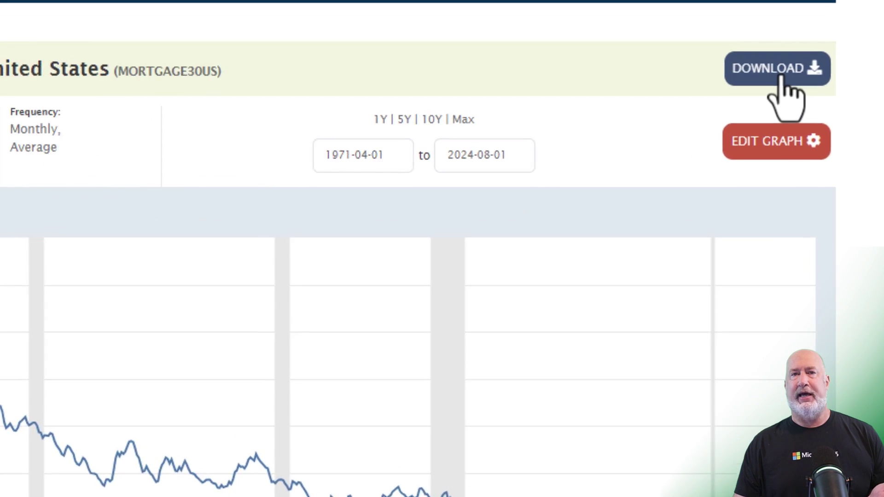
- Download the mortgage rate series as Excel data and open the downloaded workbook in Excel for editing
left_click(825, 55)
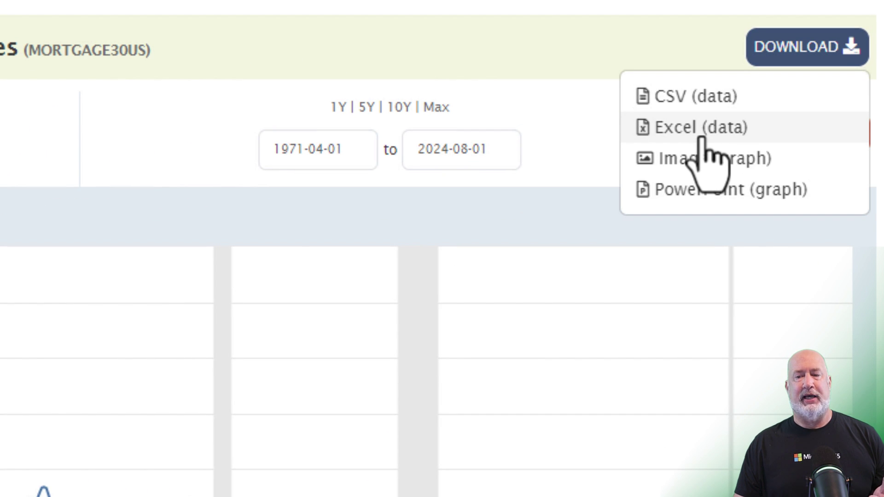
left_click(703, 138)
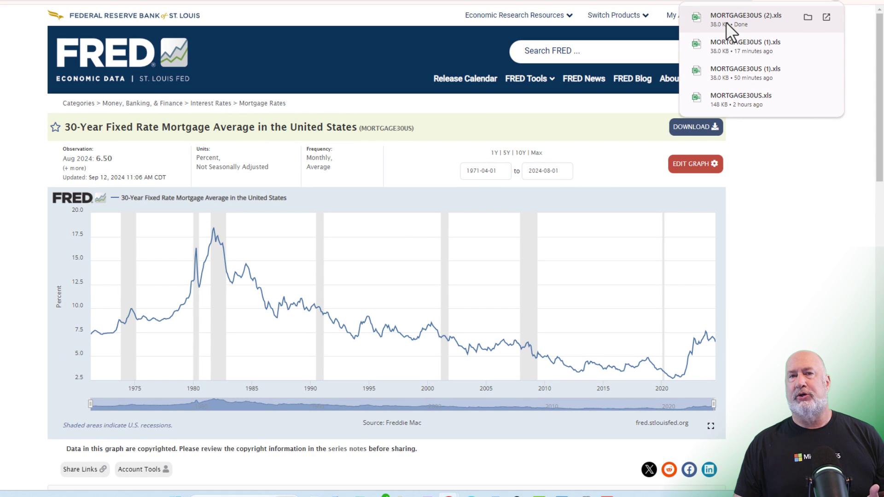
left_click(737, 19)
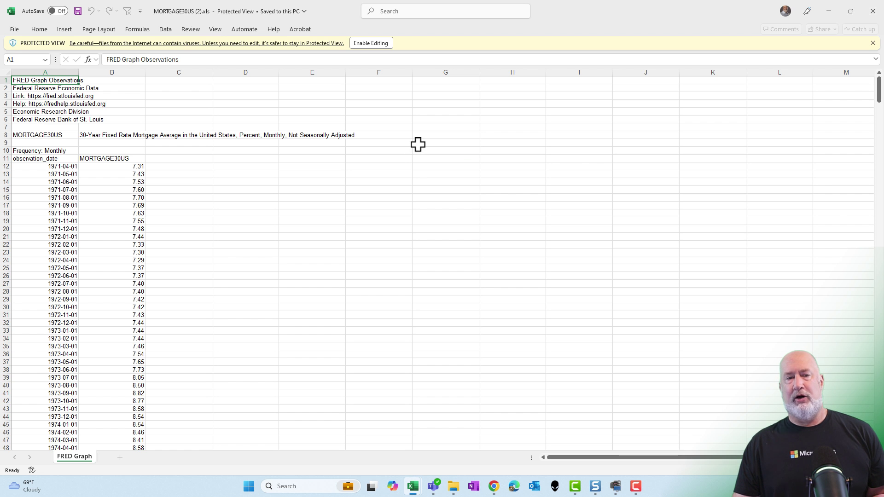
left_click(371, 46)
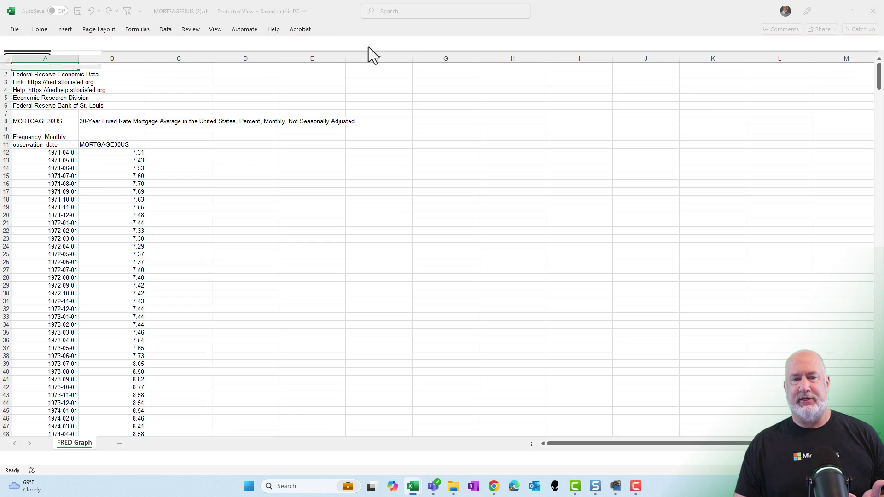
scroll(420, 234, "up", 3)
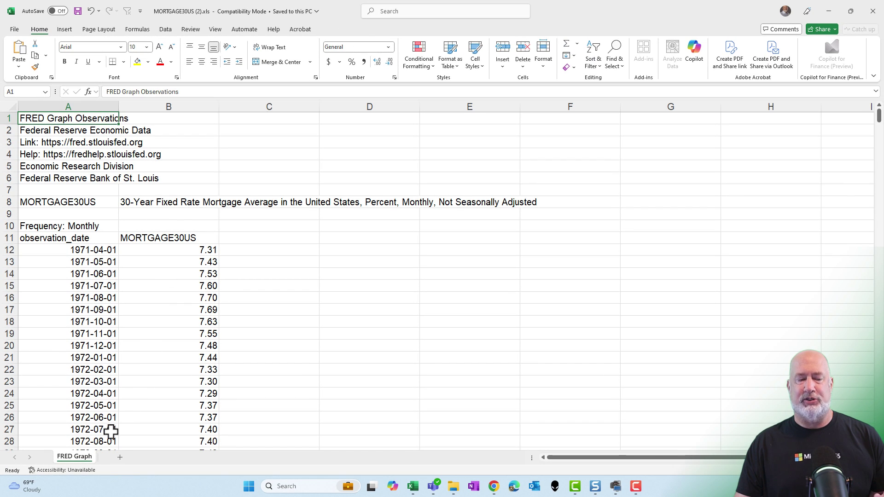
- Duplicate the FRED Graph sheet, placing the copy after the original
left_click_drag(59, 119, 63, 219)
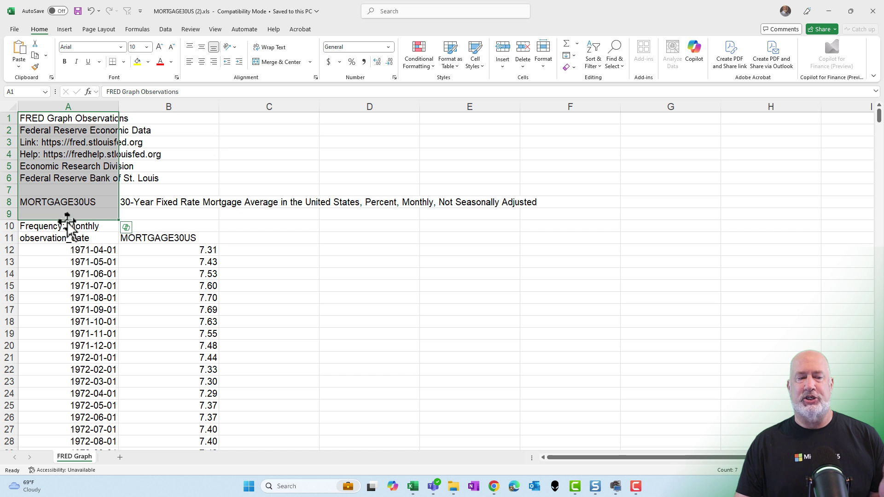
left_click(223, 175)
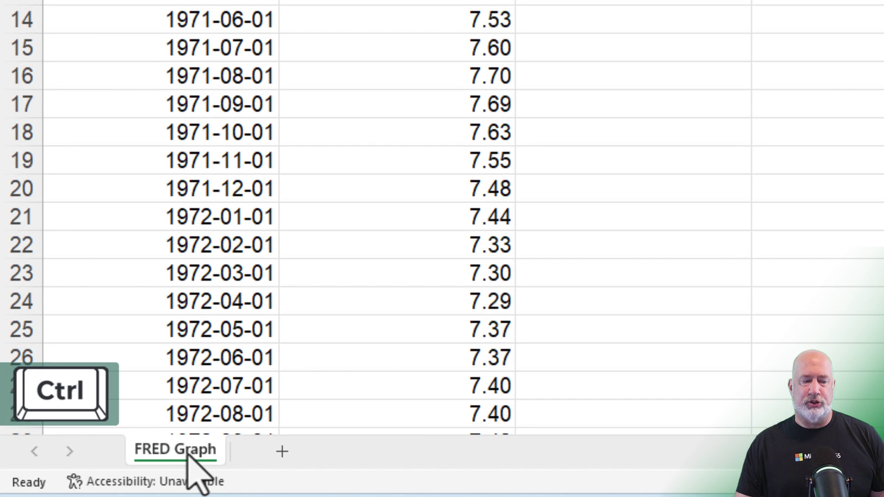
left_click_drag(188, 454, 292, 455)
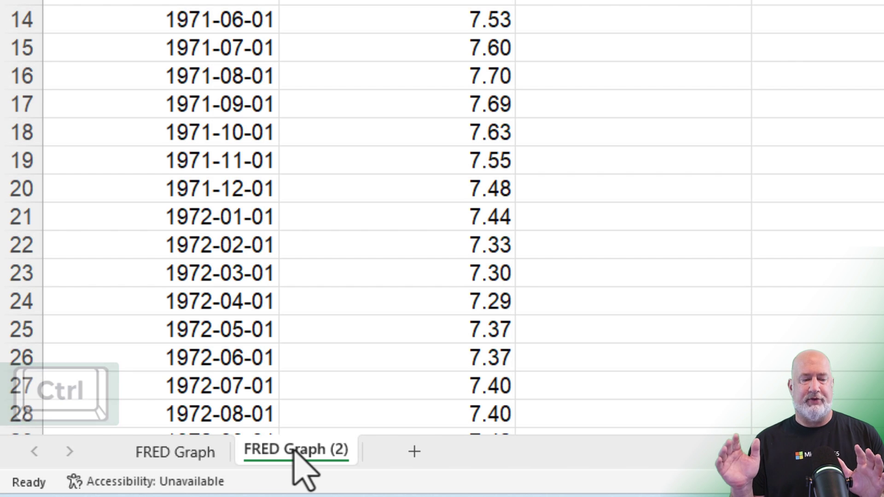
left_click(199, 460)
right_click(199, 462)
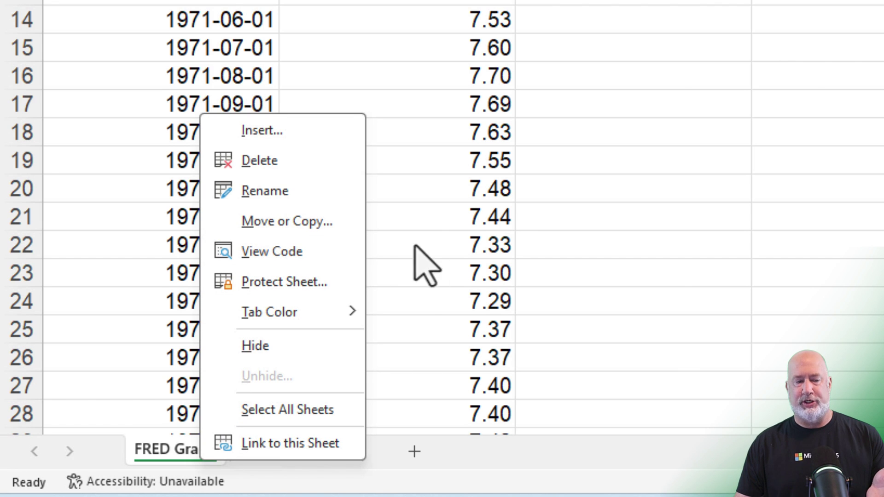
key("Escape")
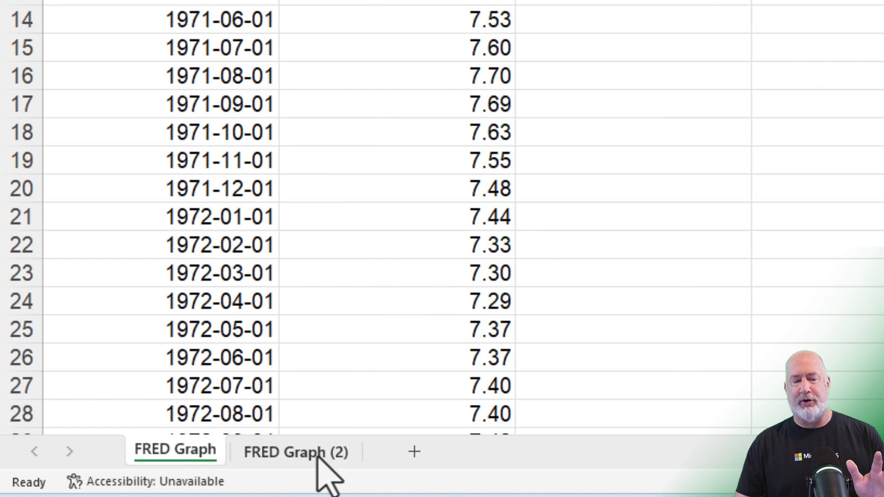
left_click(289, 189)
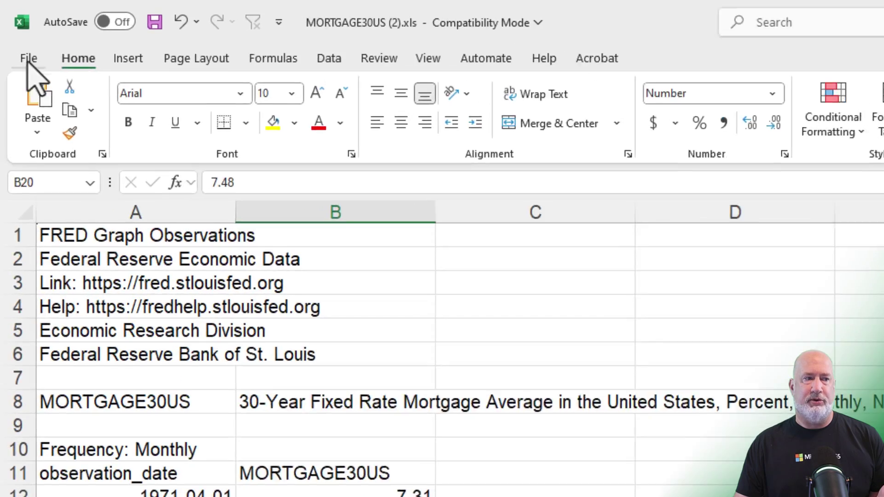
- Convert the compatibility-mode workbook to the current Excel file format and reopen it
left_click(14, 29)
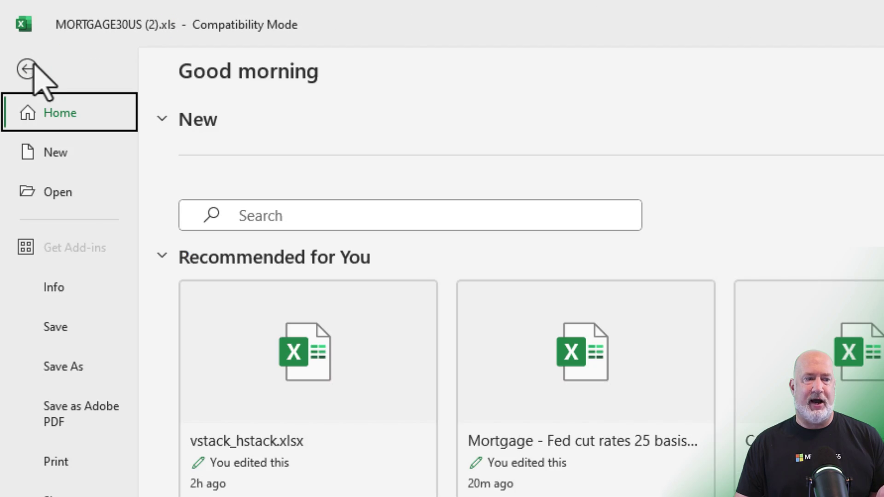
left_click(87, 294)
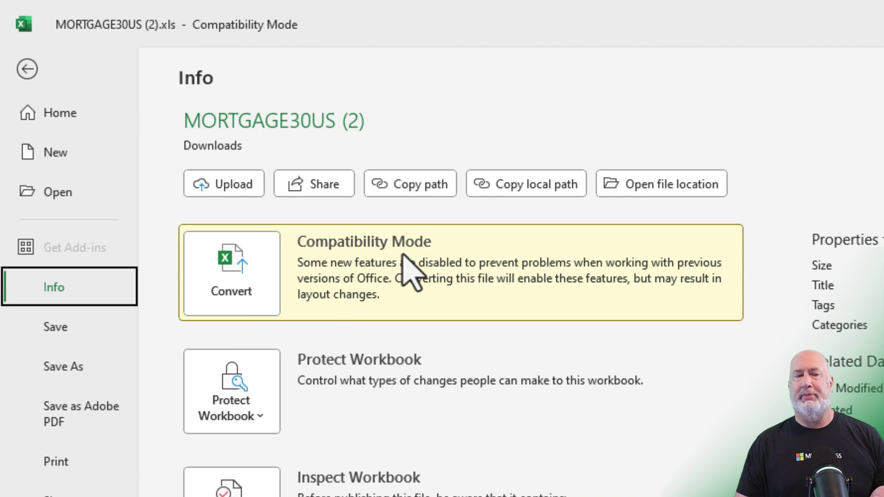
left_click(252, 293)
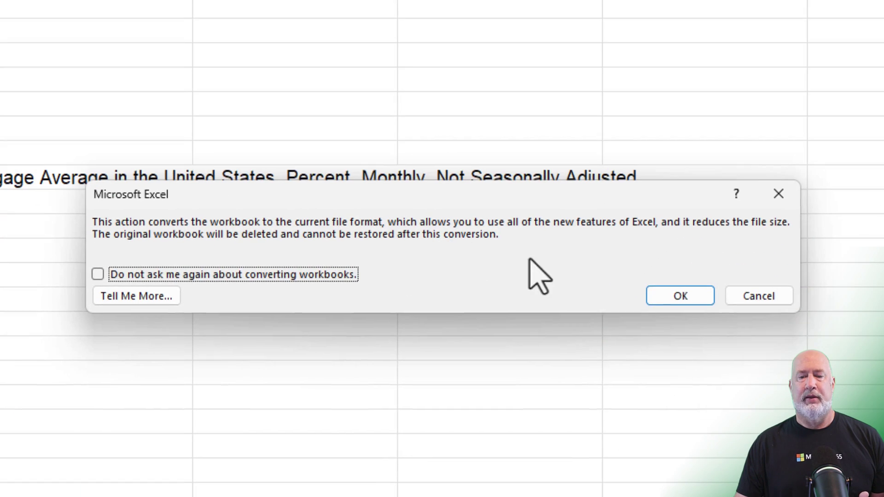
left_click(659, 293)
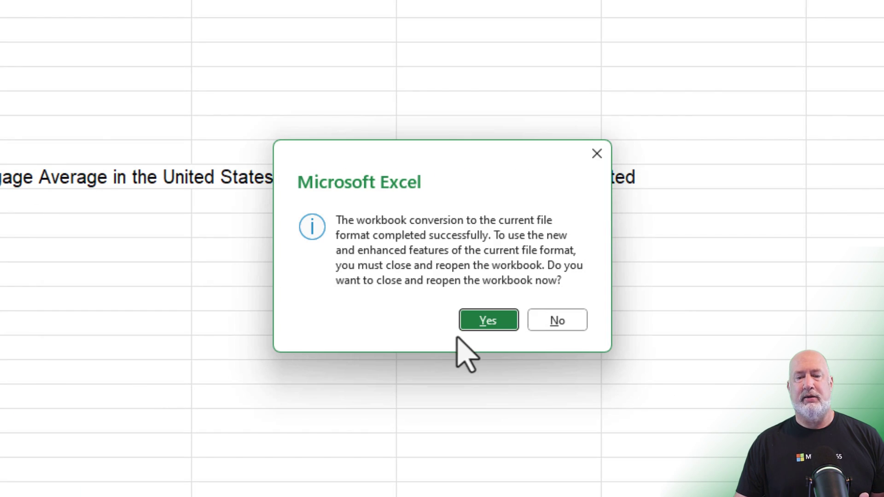
left_click(485, 323)
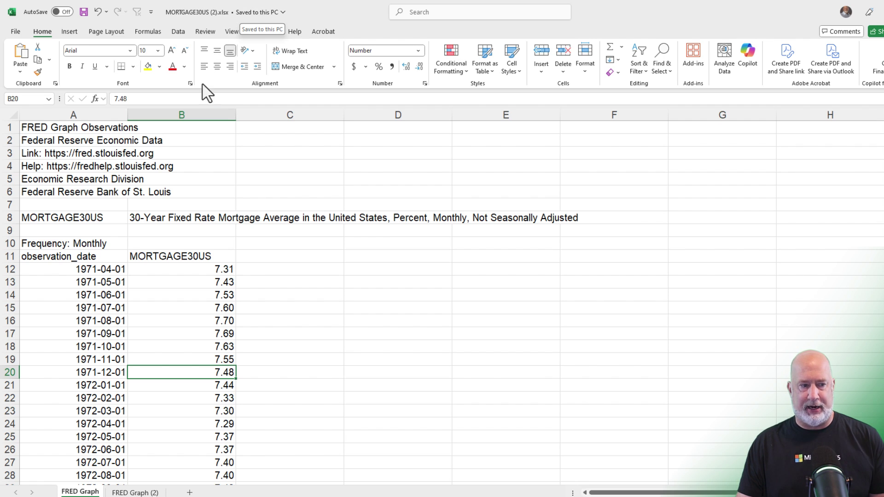
- Rename the FRED Graph (2) sheet as "use this sheet" and delete its rows 1 through 10 above the column headers
left_click(136, 492)
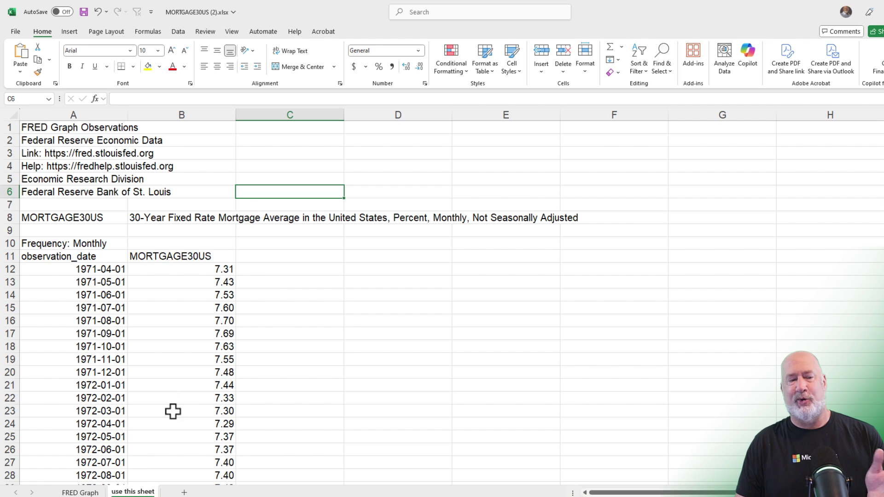
left_click(134, 307)
left_click_drag(9, 128, 5, 239)
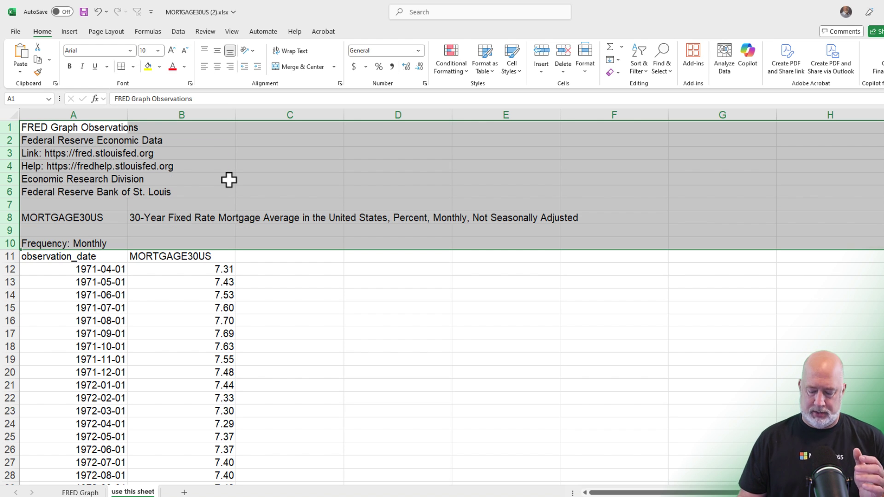
key("ctrl+minus")
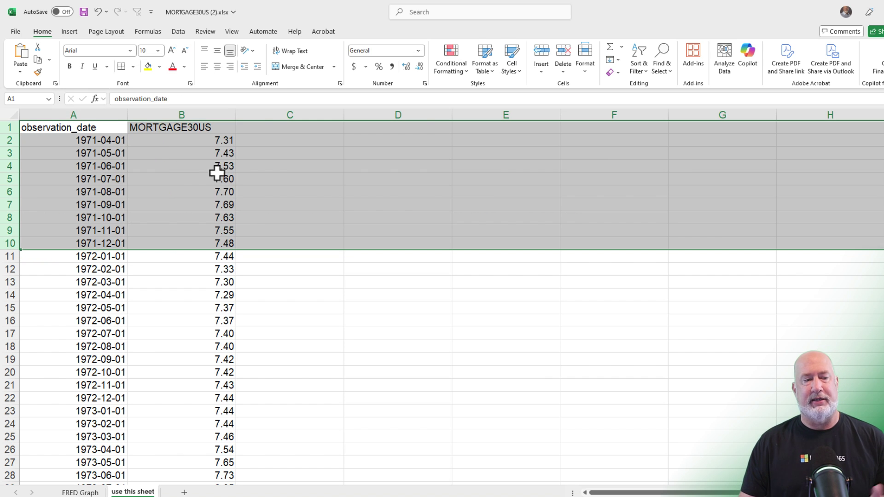
left_click(157, 164)
- Change the header in A1 to "Date" and the header in B1 to "30year Mortgage Rate"
left_click(118, 126)
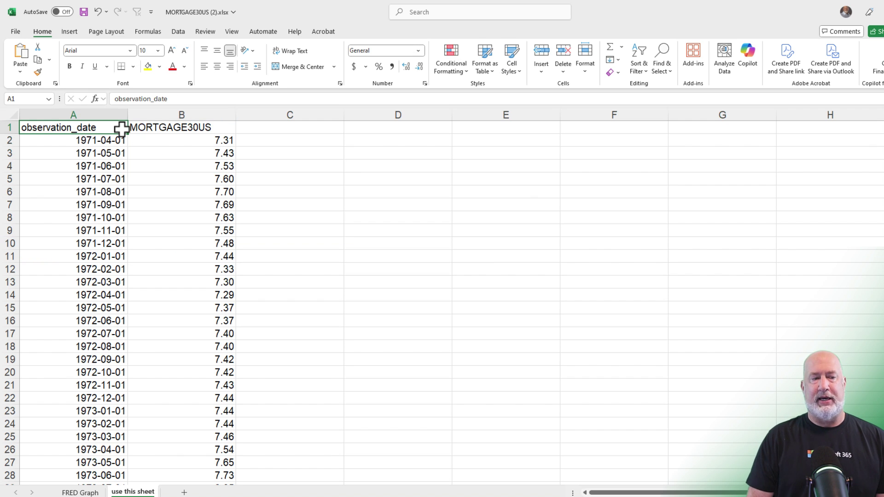
type("Date")
key("Tab")
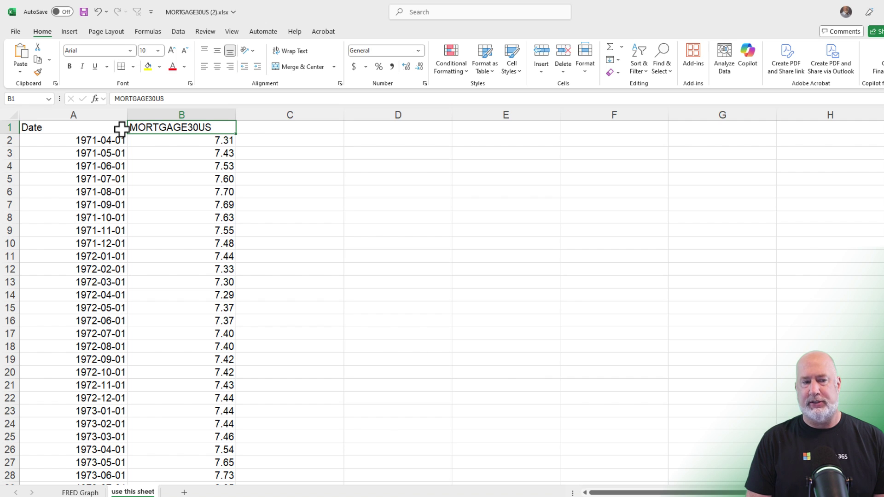
type("30")
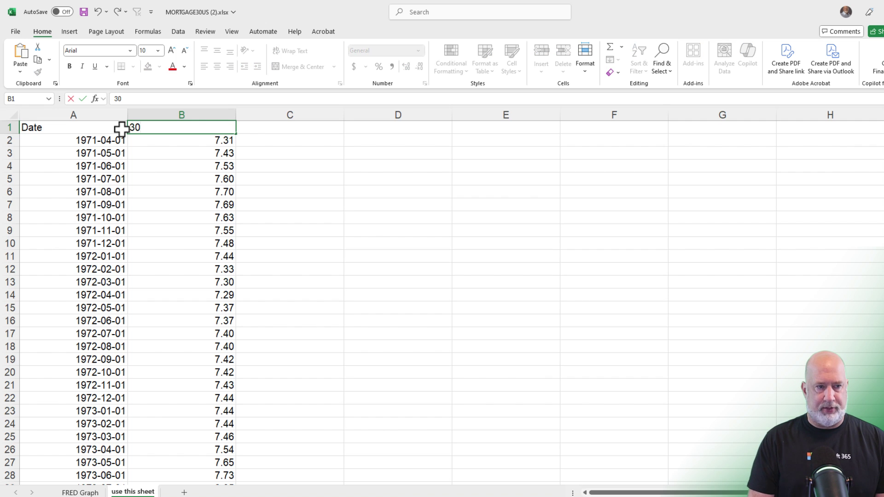
type("year Mortgag")
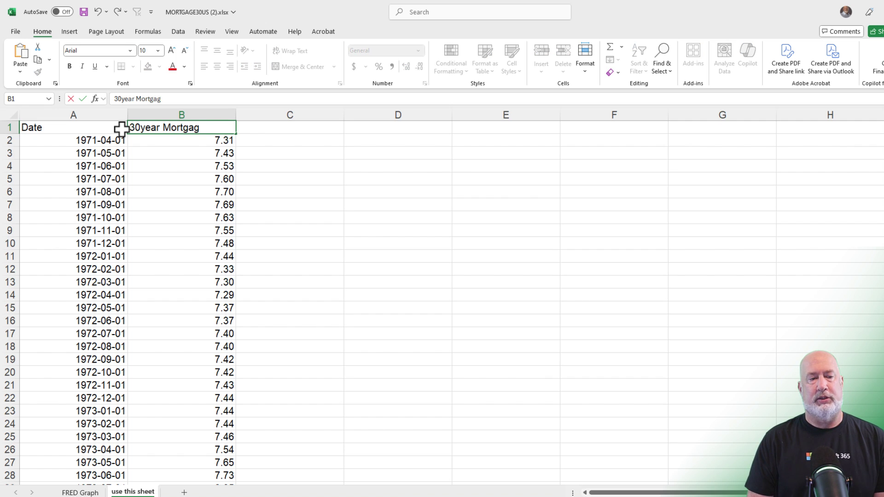
type("ege Rate")
key("Return")
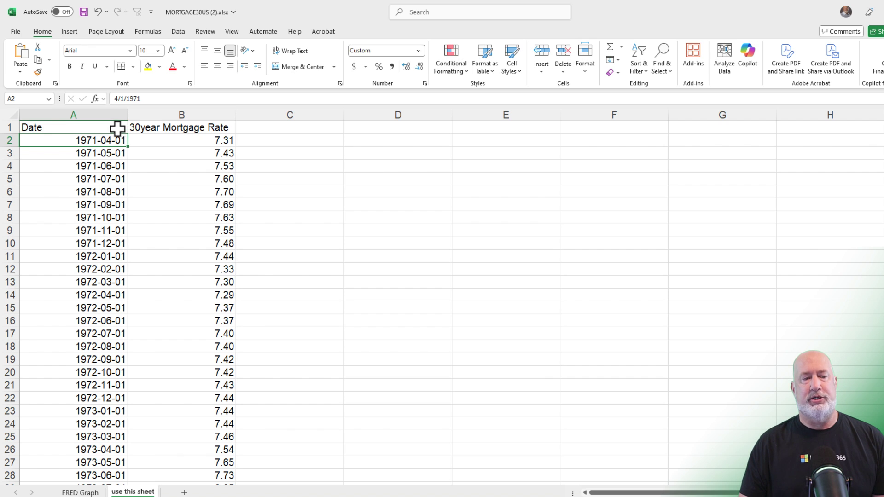
- Make the headers in A1:B1 bold and widen column B to fit its header
left_click_drag(118, 129, 168, 126)
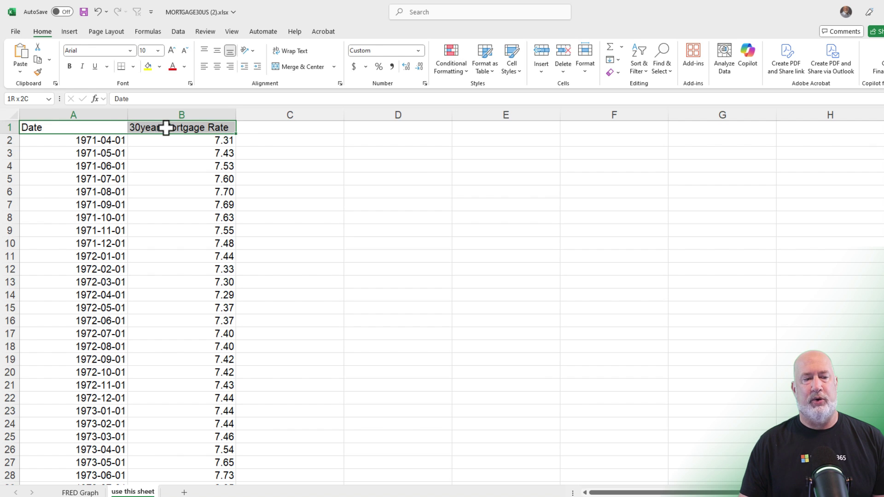
left_click(71, 67)
left_click(177, 162)
left_click_drag(223, 106, 250, 118)
left_click(214, 140)
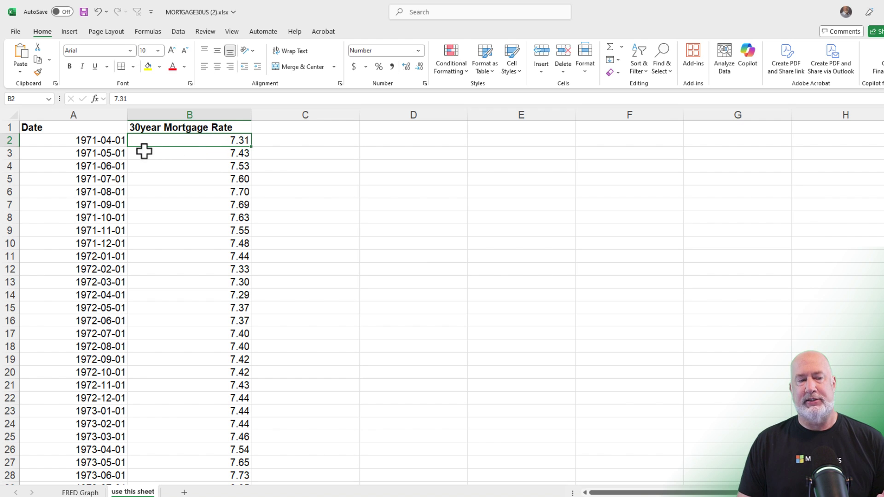
- Select all the dates in column A from A2 down to the last data row
left_click(71, 153)
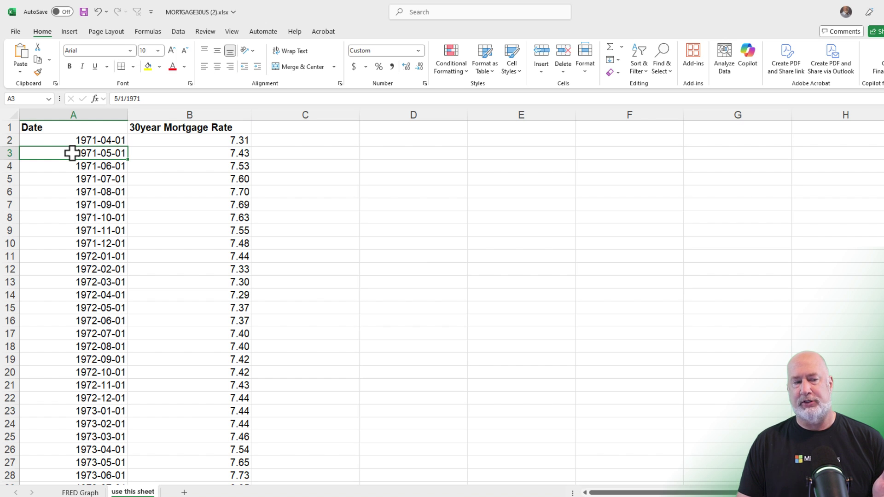
left_click(72, 142)
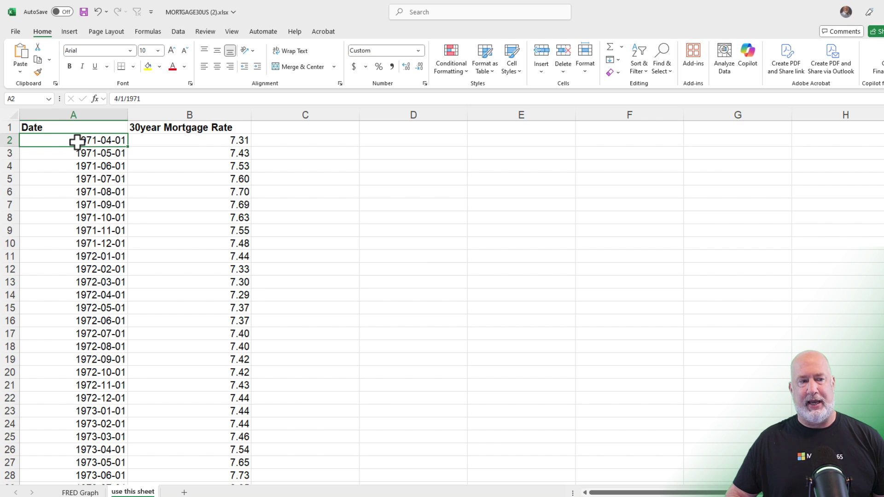
key("ctrl+shift+Down")
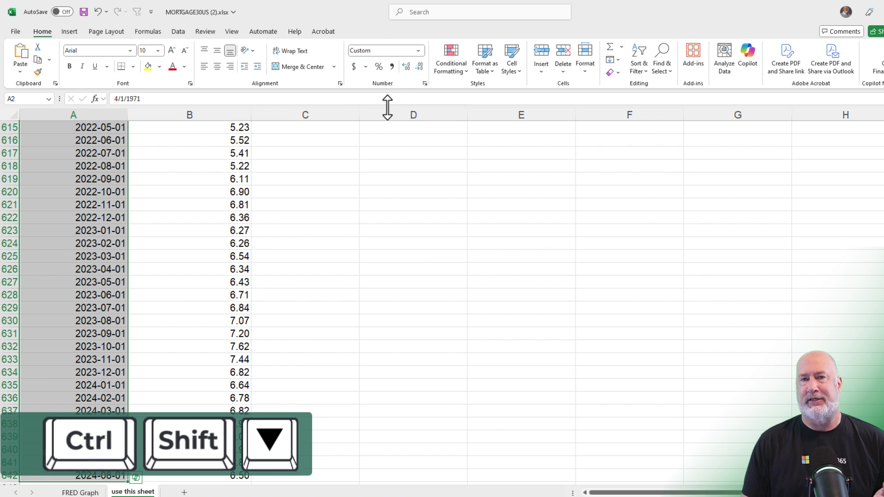
- Inspect the custom number format of the selected dates in Format Cells without changing it
left_click(418, 51)
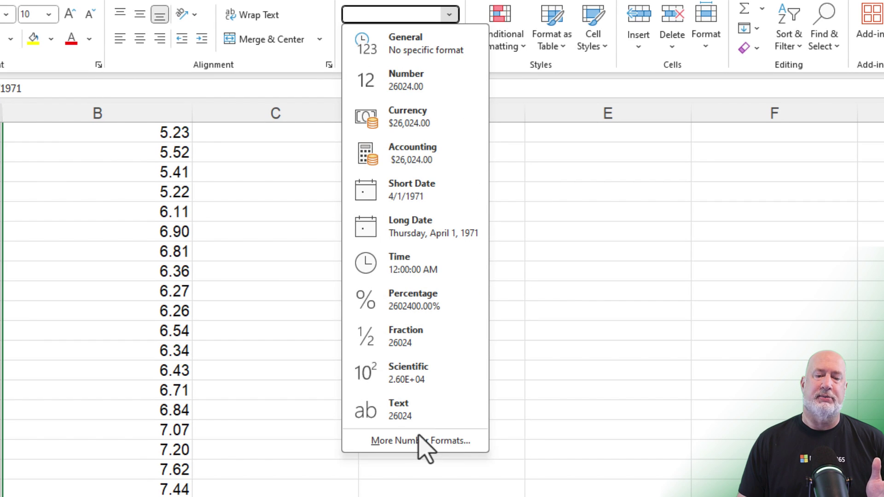
left_click(409, 441)
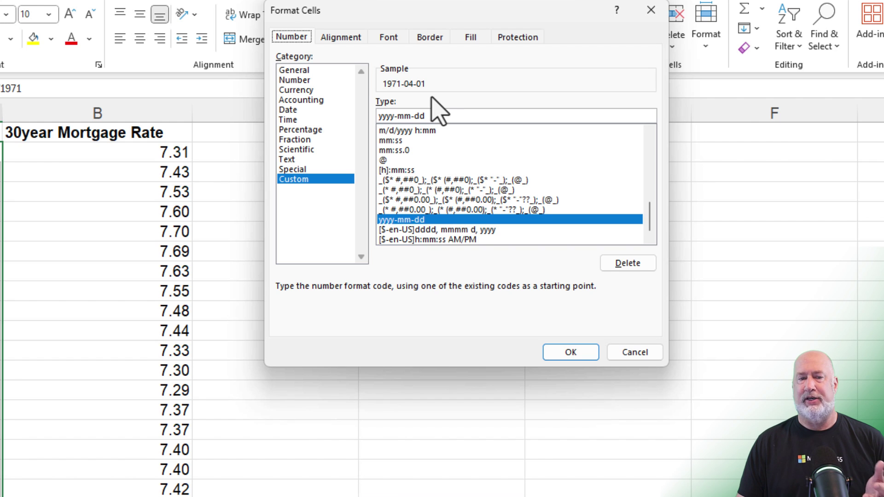
left_click(633, 353)
- Apply the Short Date format to the selected dates in column A and narrow the column to suit them
left_click(449, 16)
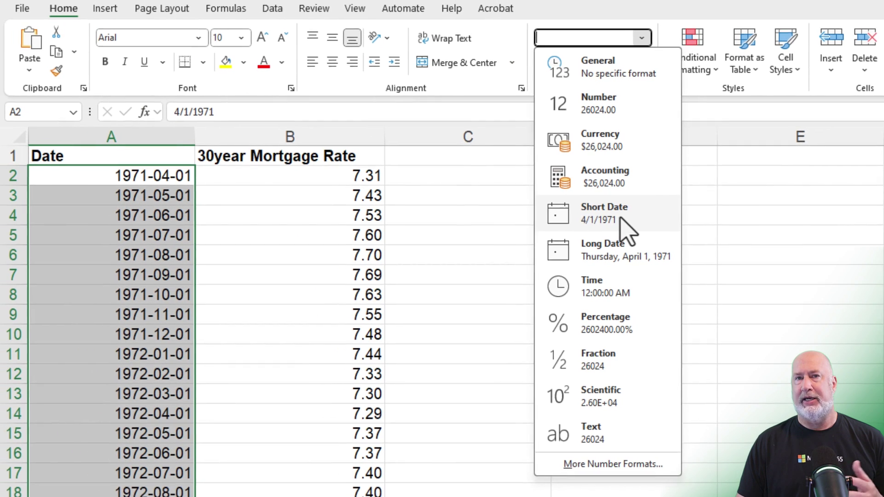
left_click(491, 203)
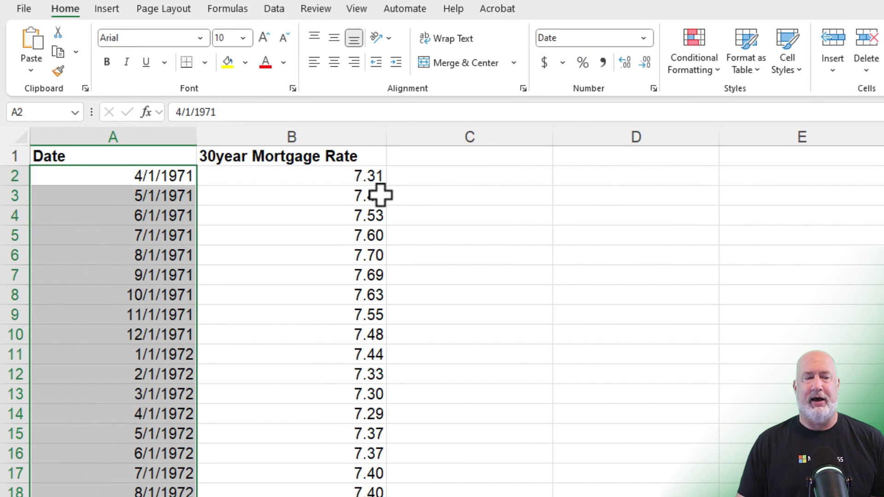
left_click_drag(197, 137, 121, 145)
left_click(191, 179)
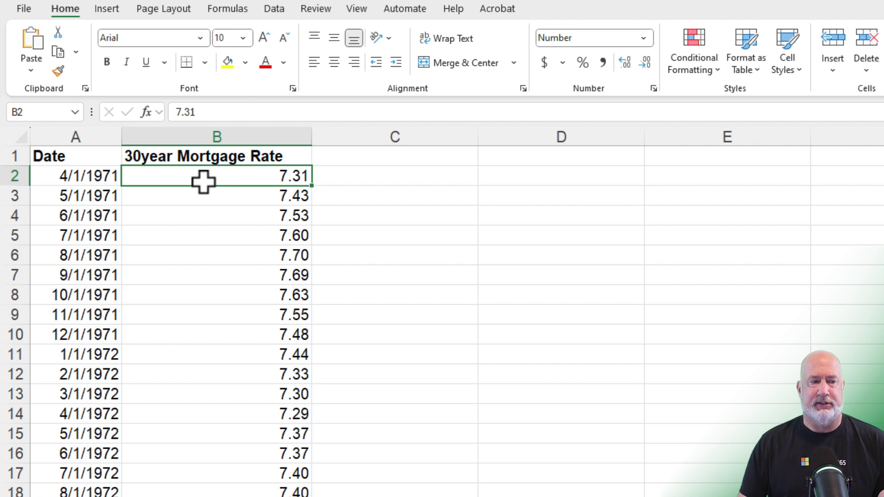
- Enter the date 9/1/2024 in the first empty cell below the last date in column A
left_click(104, 182)
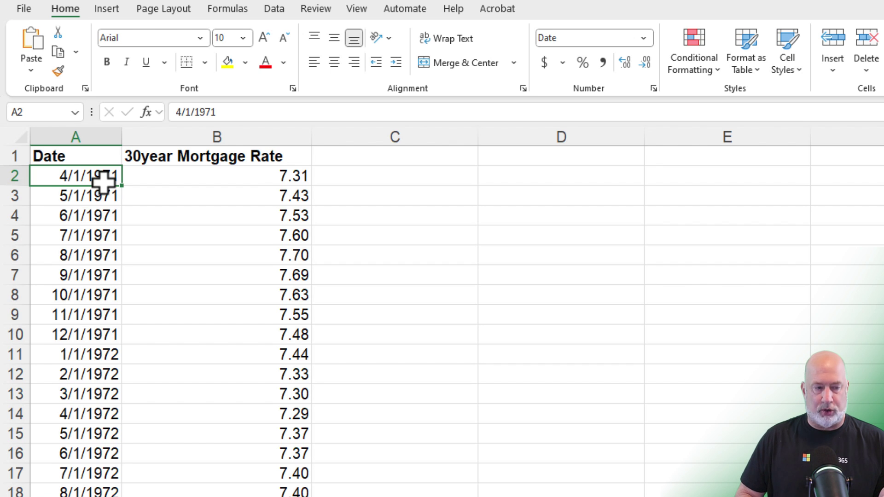
key("ctrl+Down")
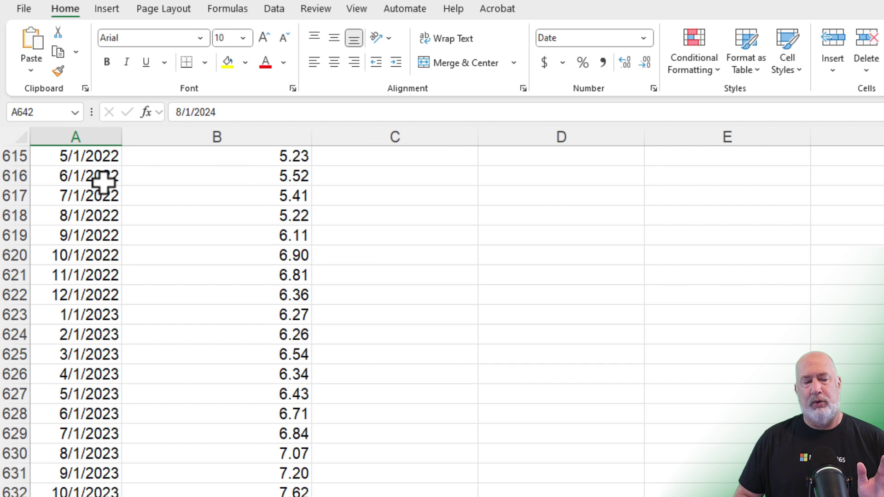
key("Down")
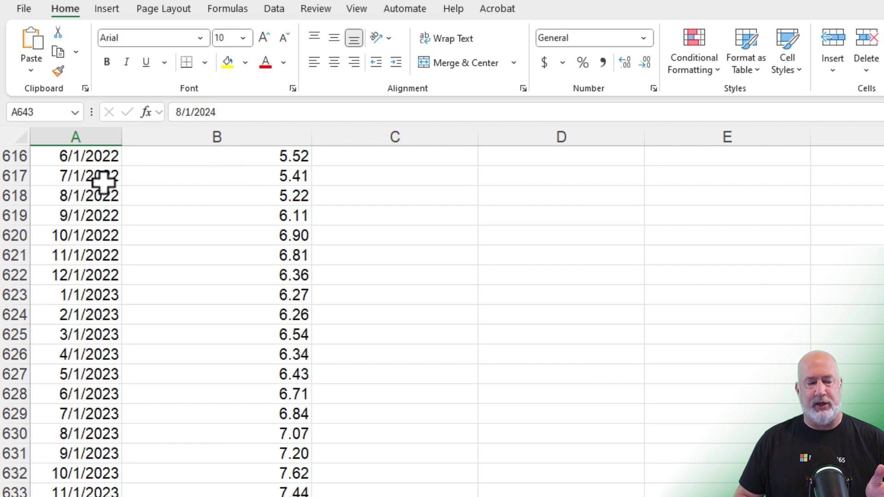
key("Up")
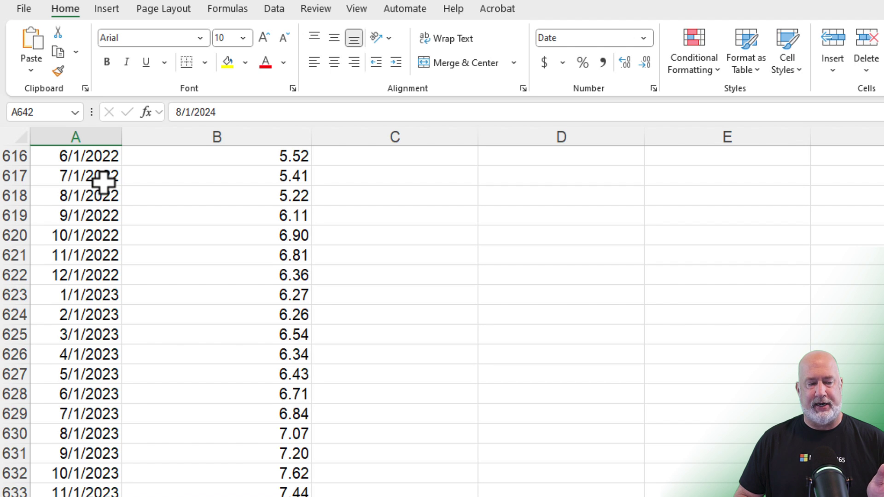
key("Down")
key("Down")
key("Down")
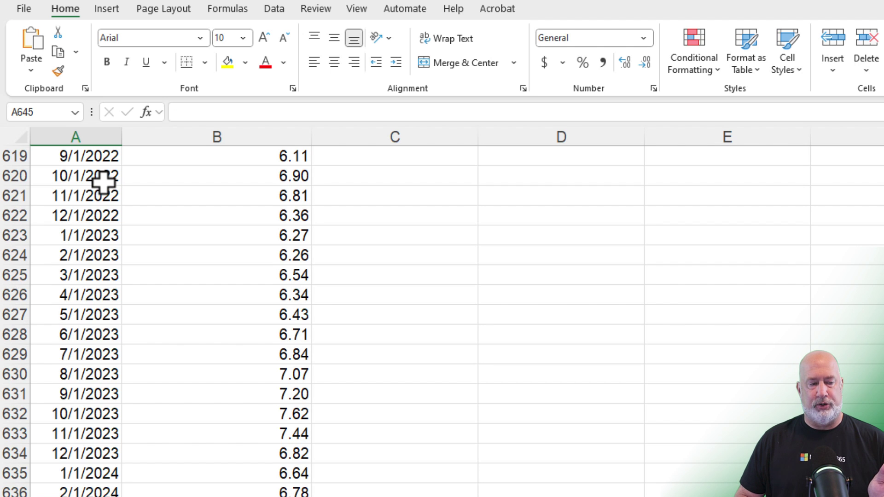
key("Up")
key("Up")
key("Up")
key("Down")
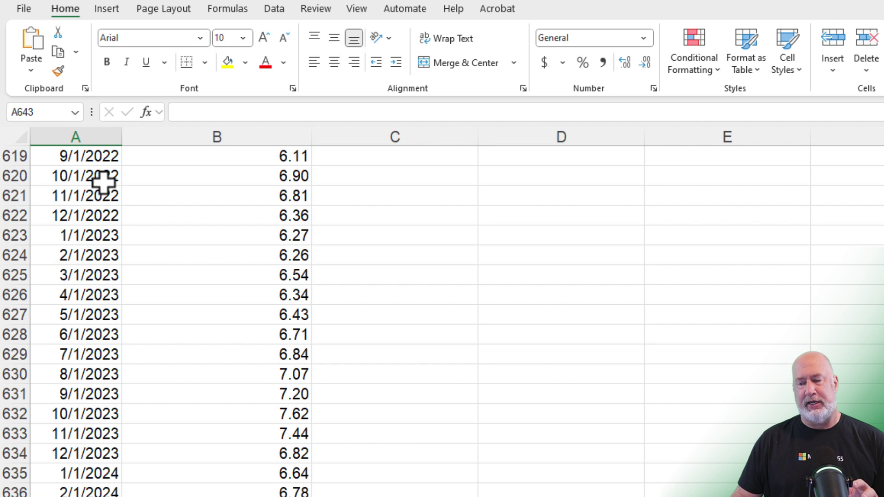
type("9/1/2024")
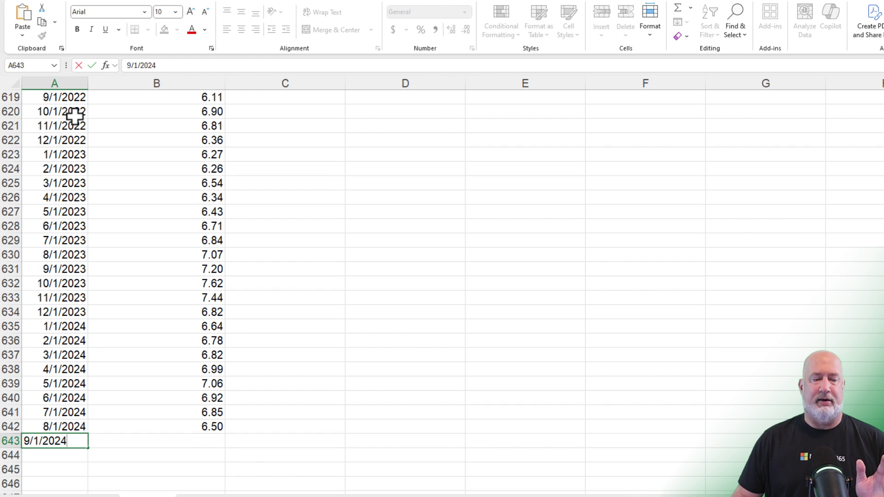
- Enter the rate 6.30 in column B beside the new 9/1/2024 date
key("Tab")
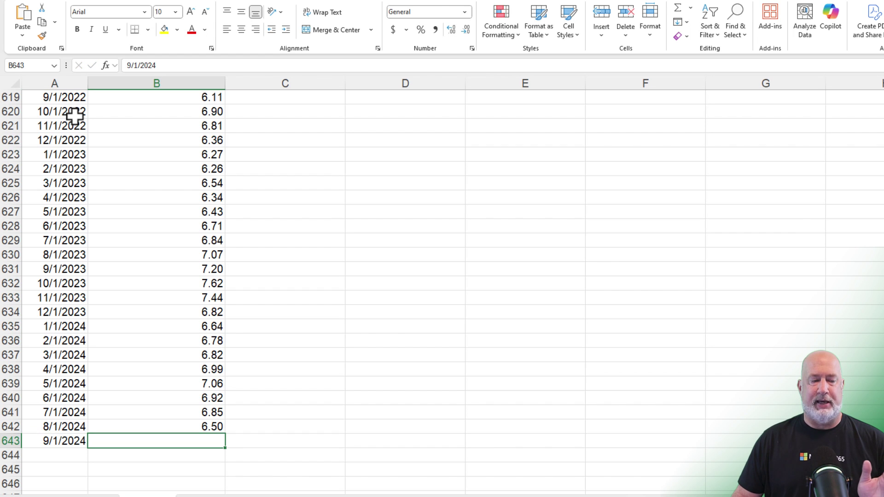
type("6.30")
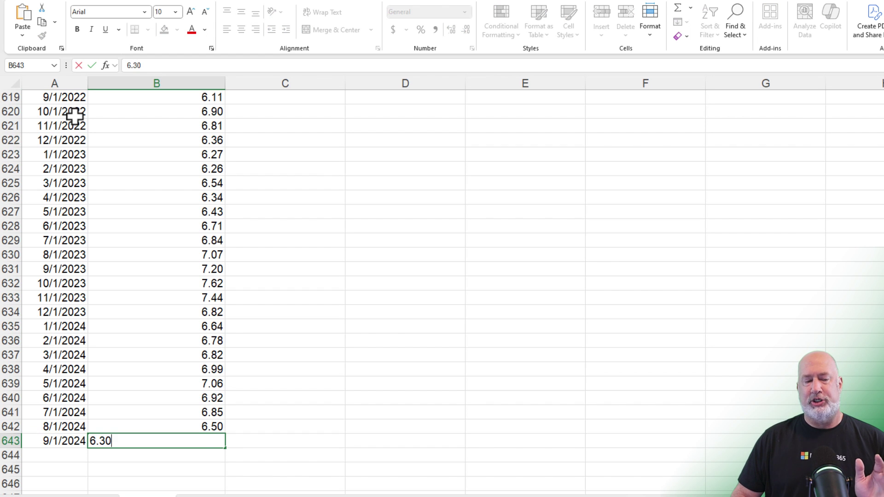
key("Up")
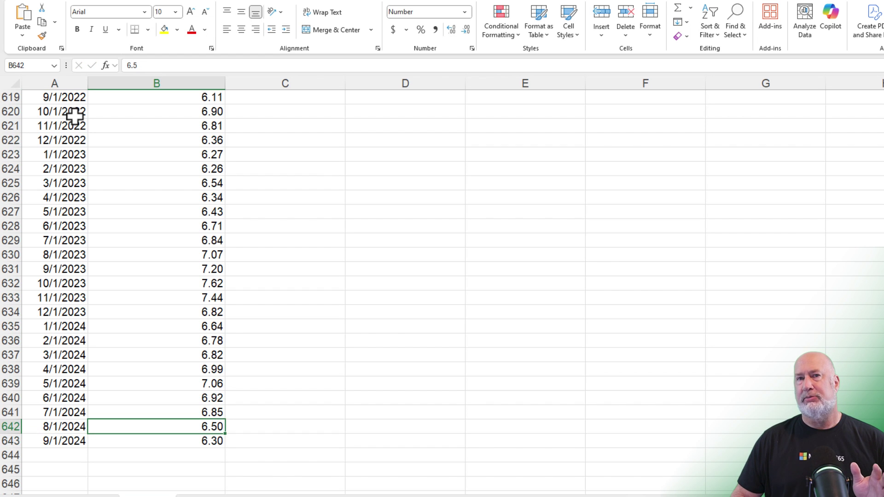
key("Down")
key("Down")
key("Up")
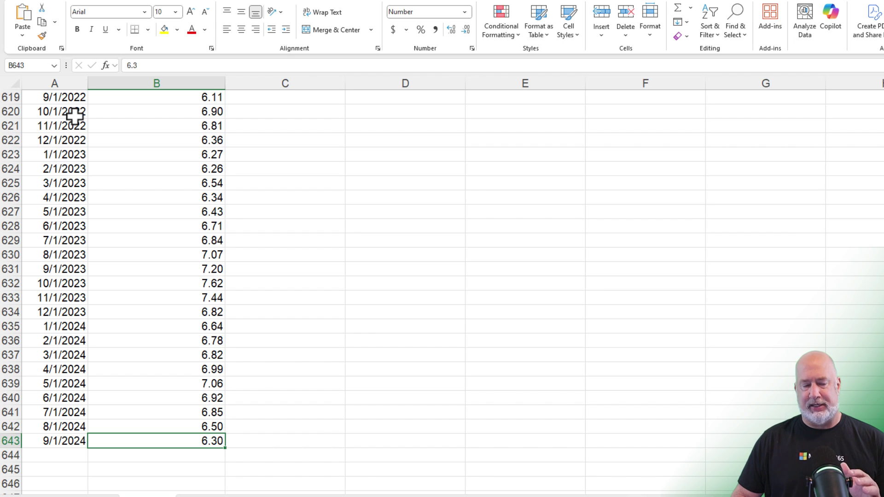
- Convert the data range A1:B643 into a table with headers
key("ctrl+Home")
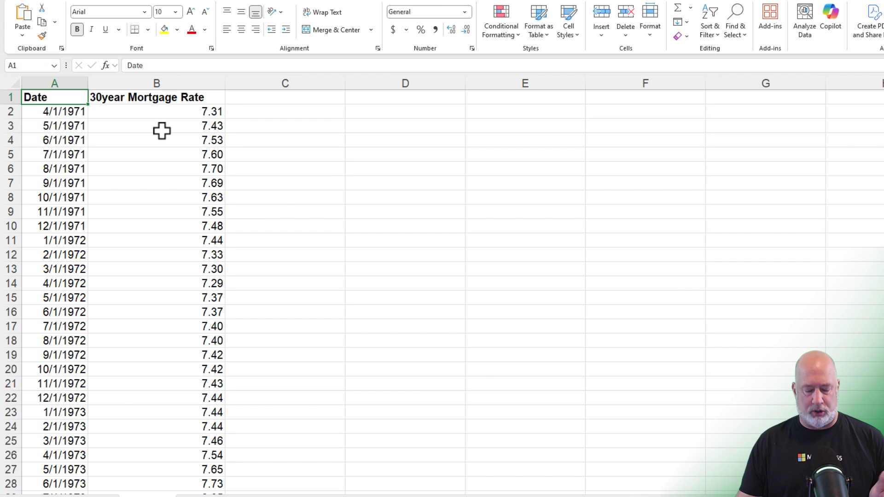
key("ctrl+t")
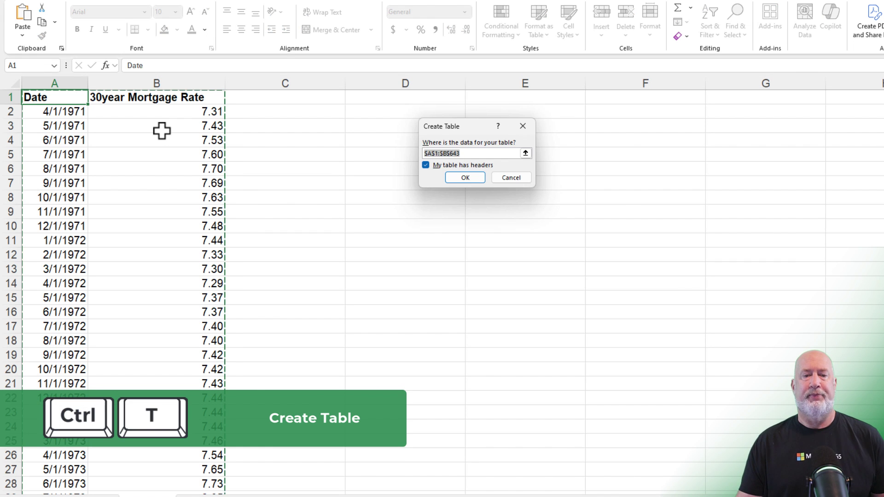
left_click(455, 175)
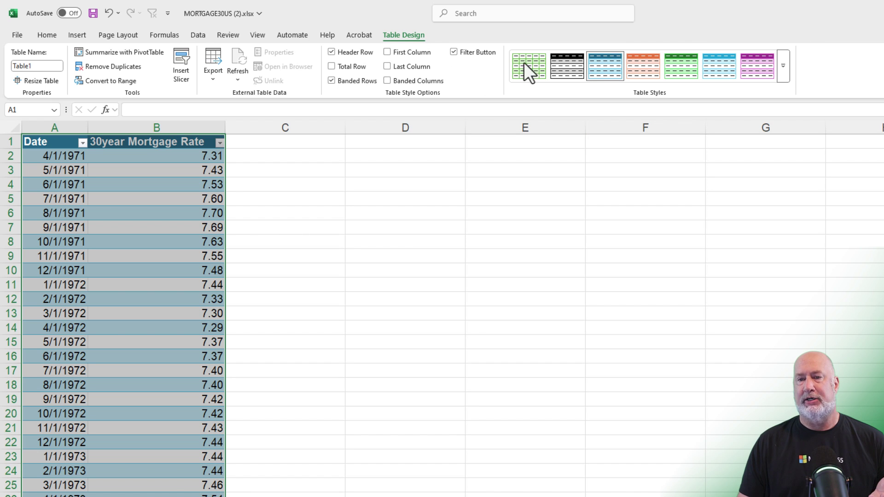
- Set the table style to the plain, uncolored Light style and widen column A to fit the header's filter arrow
left_click(783, 75)
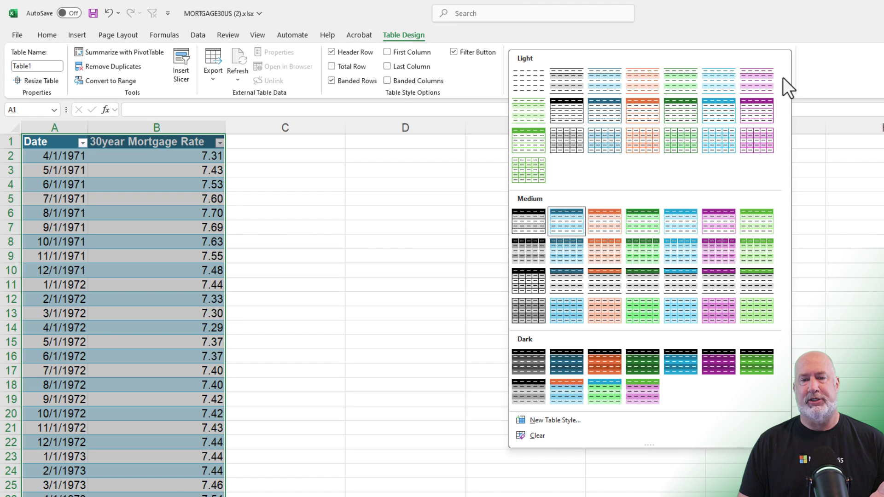
left_click(528, 142)
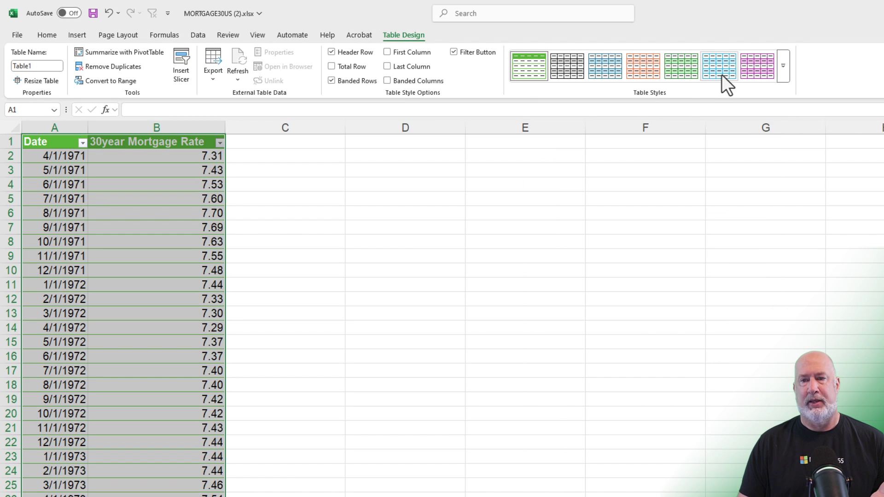
left_click(782, 74)
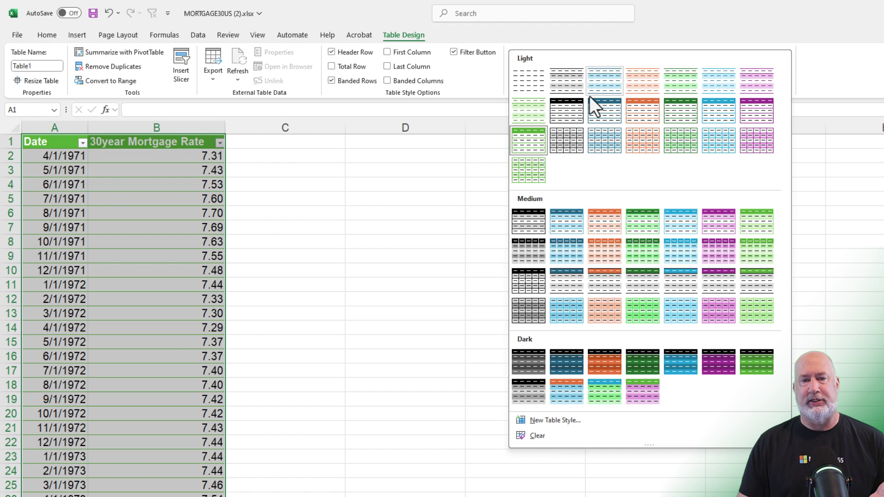
left_click(529, 80)
left_click(186, 171)
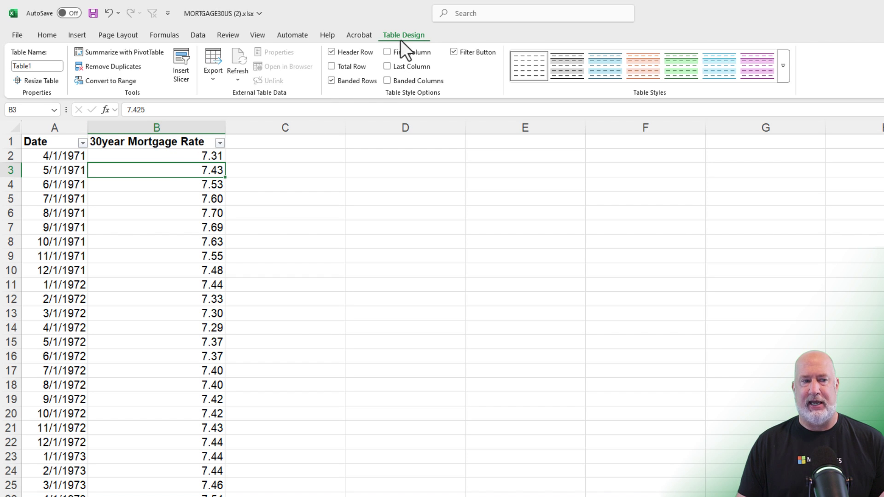
left_click_drag(88, 126, 122, 130)
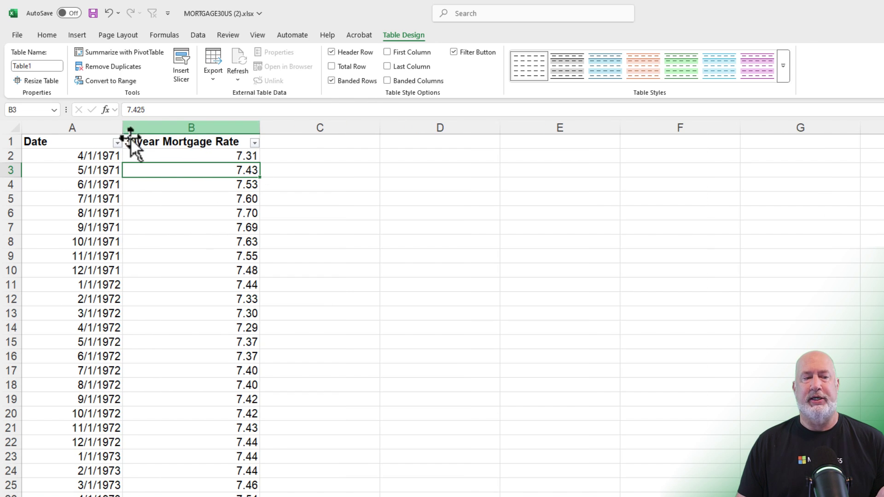
- Insert the recommended Line chart of the mortgage rates and place it, enlarged, beside the table
left_click(157, 155)
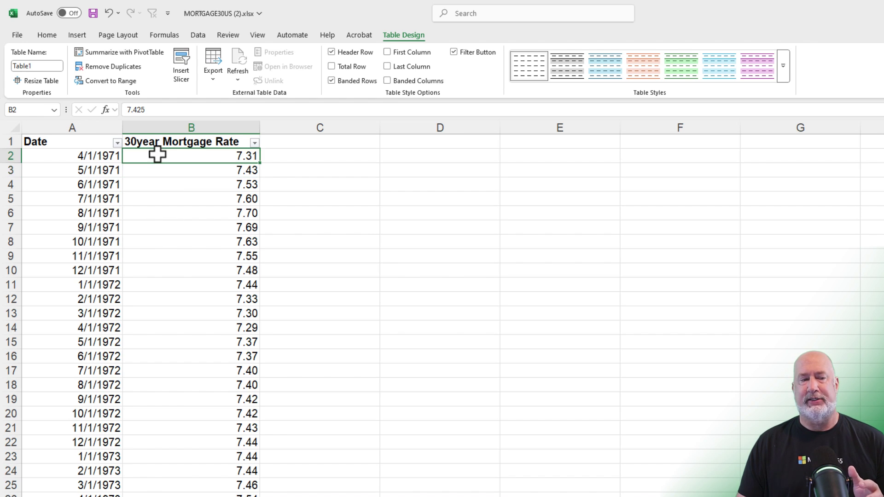
left_click(83, 35)
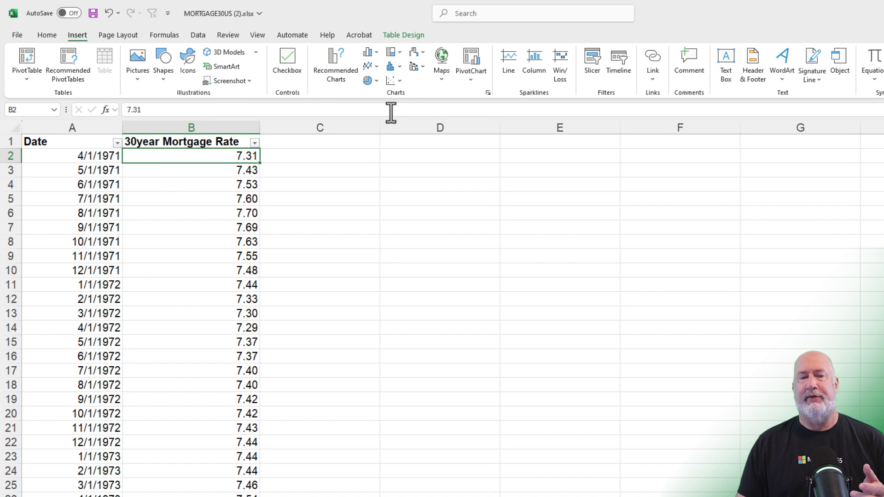
left_click(339, 73)
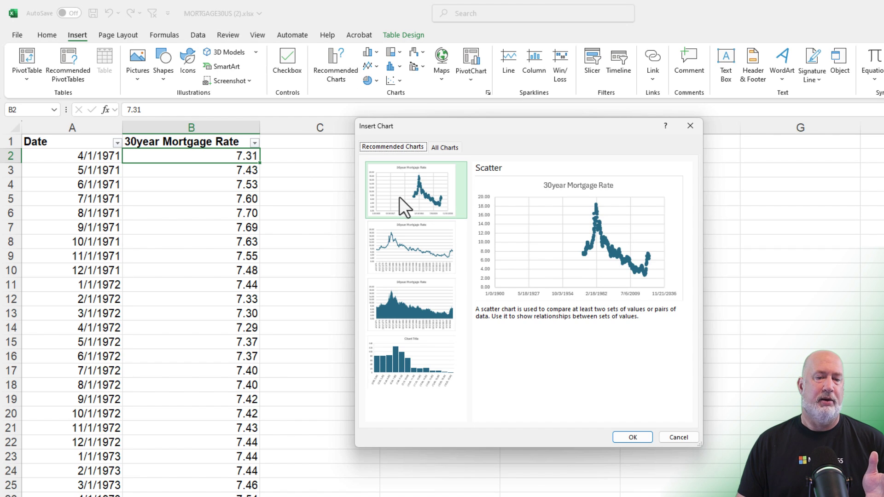
left_click(401, 245)
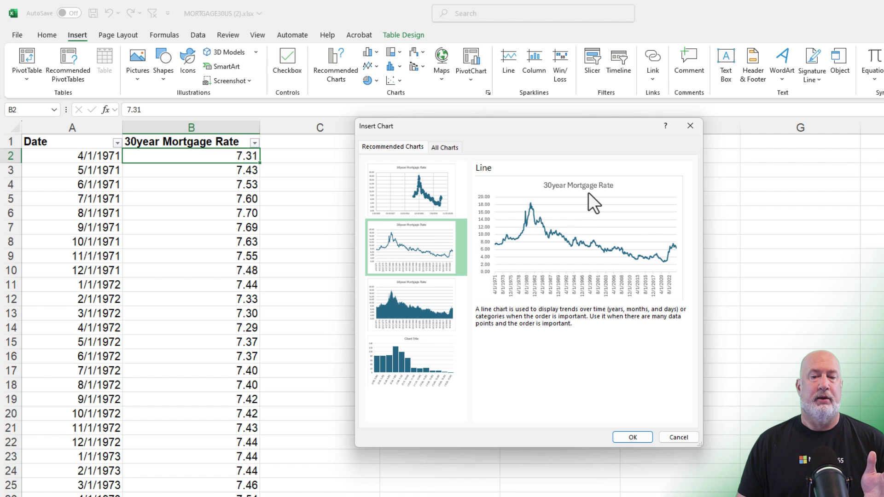
left_click(632, 438)
left_click_drag(431, 231, 451, 158)
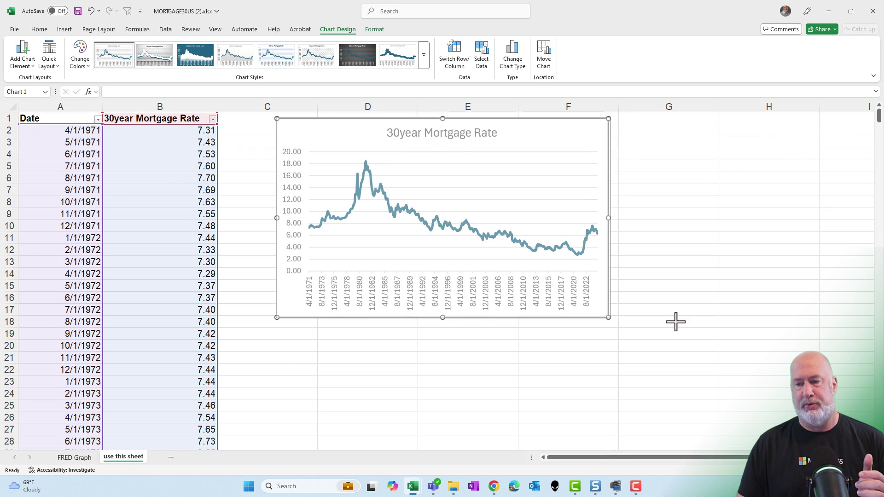
left_click_drag(675, 321, 838, 330)
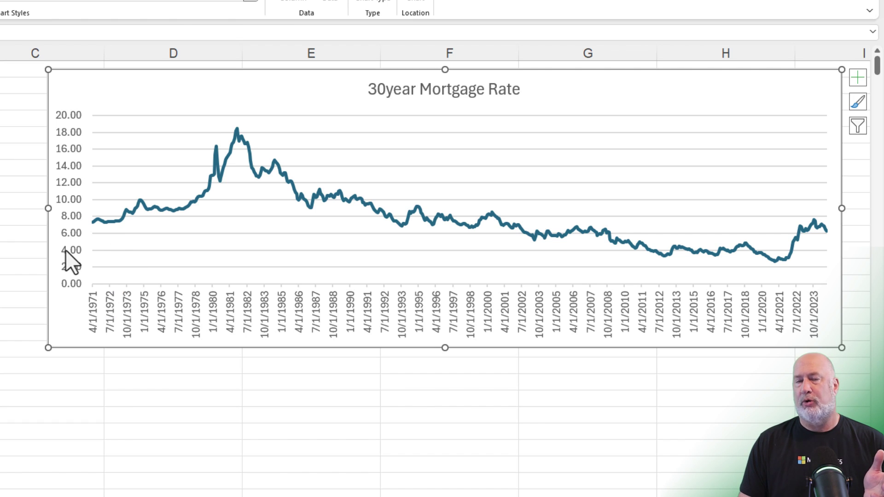
- Set the major unit of the chart's vertical axis to 2.50 and close the axis formatting options
right_click(65, 186)
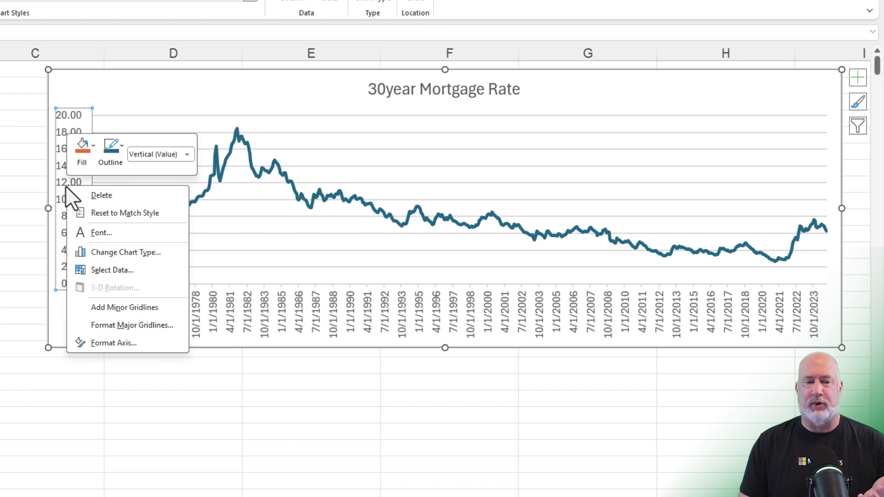
left_click(121, 341)
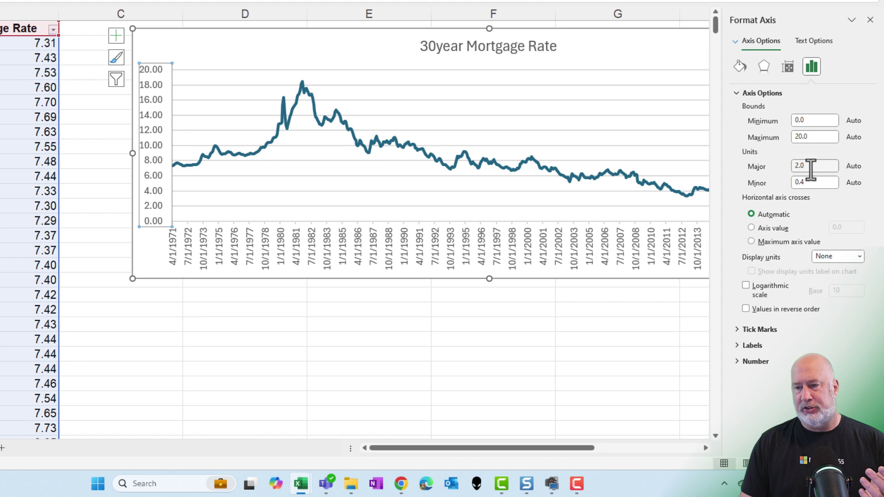
double_click(810, 165)
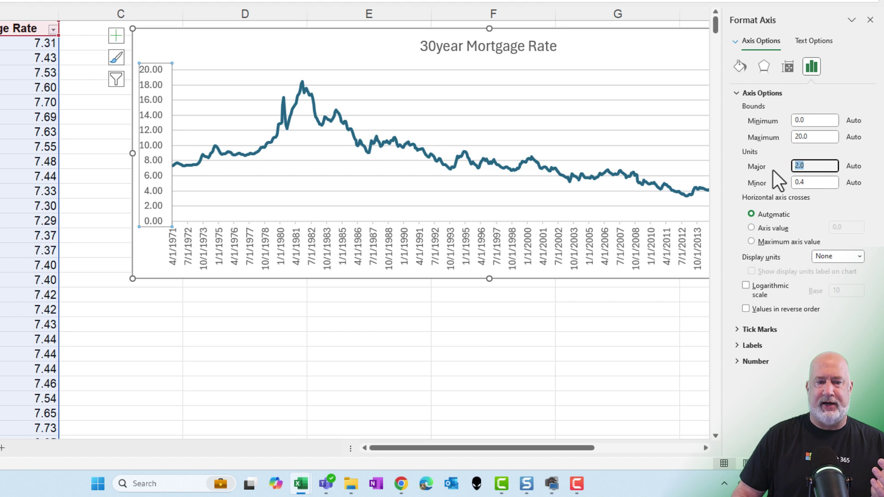
type("2.50")
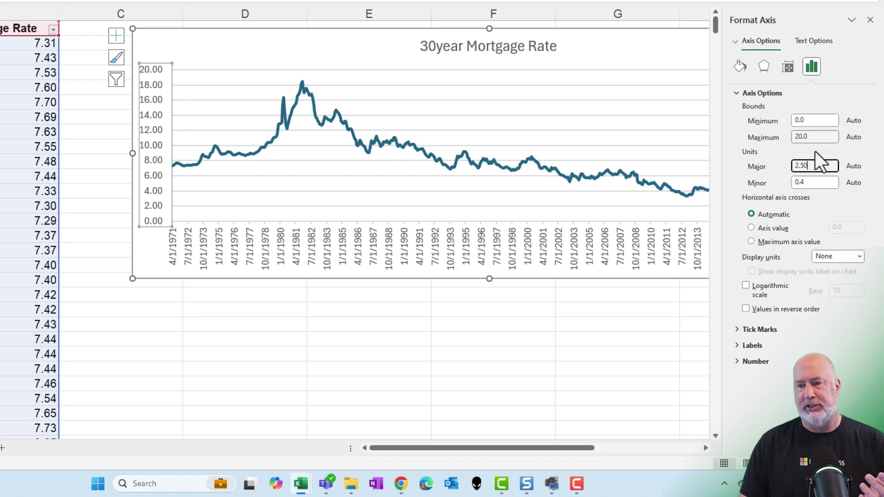
left_click(870, 20)
- Move the chart farther from the table and narrow columns C through G
left_click_drag(189, 63, 410, 88)
left_click(601, 18)
left_click_drag(601, 17, 244, 17)
left_click_drag(307, 13, 224, 13)
- Enter the label "Records" in E1 and widen column E to fit it
left_click(315, 137)
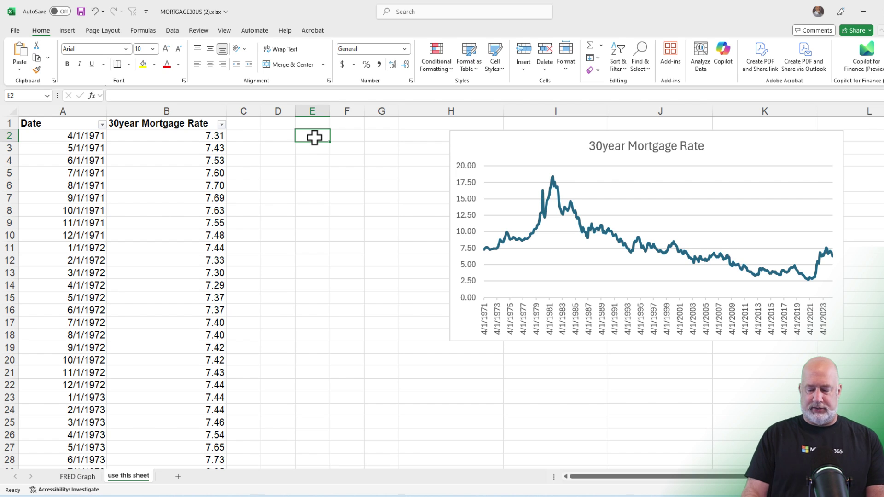
key("Up")
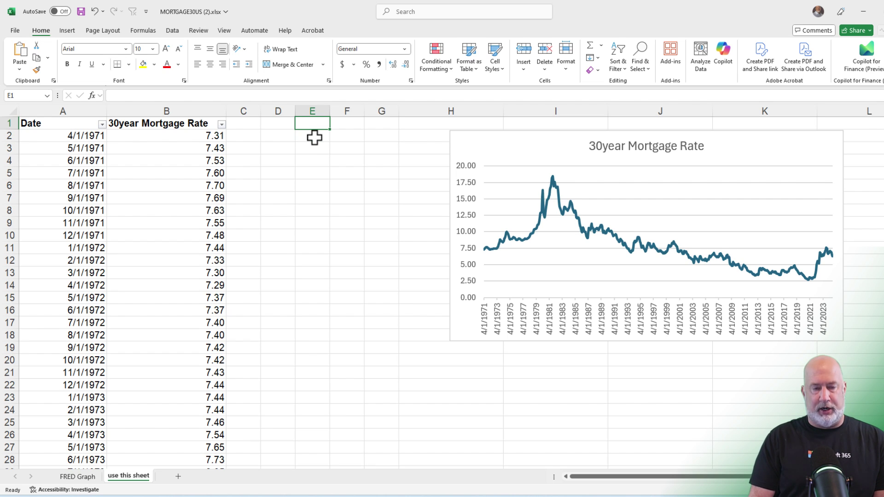
type("Records")
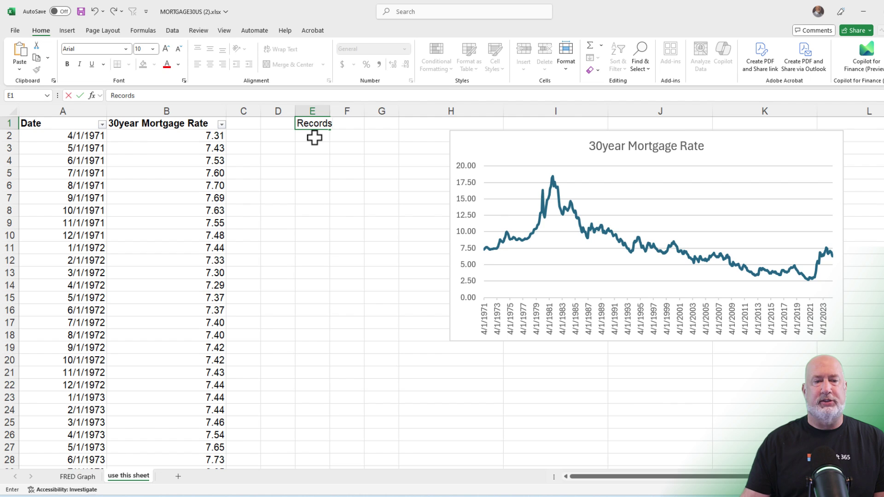
key("Tab")
left_click_drag(330, 112, 359, 114)
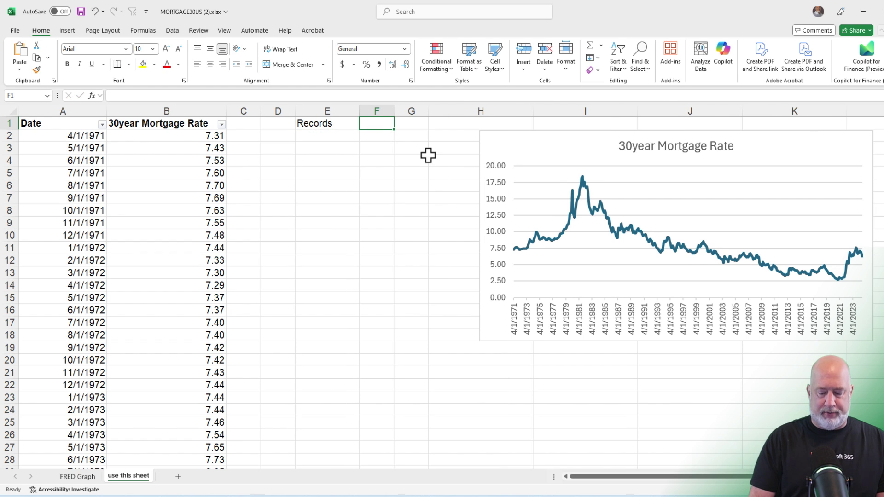
- Count the entries of the table's Date column in F1 with COUNTA and check the count against the table's last row
type("=counta")
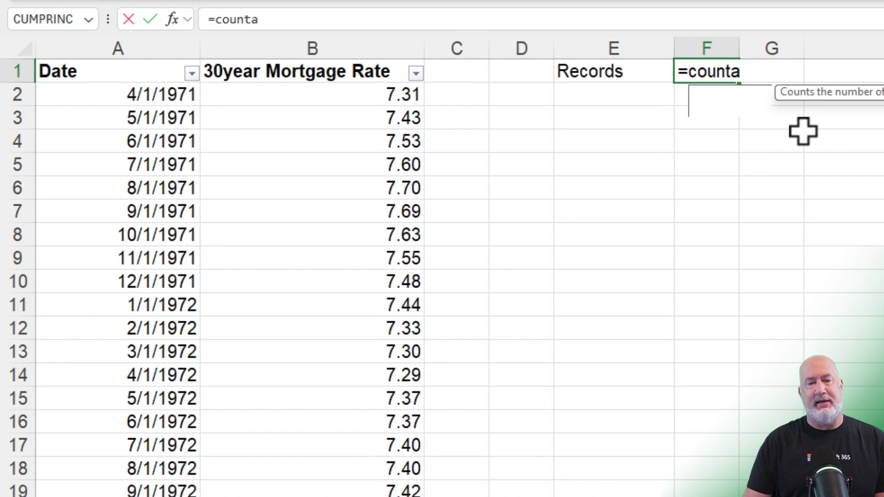
key("Tab")
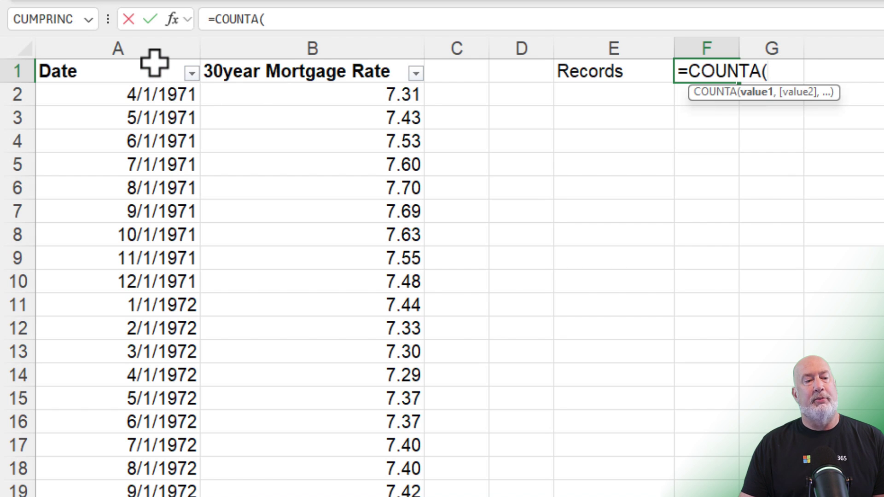
left_click(154, 62)
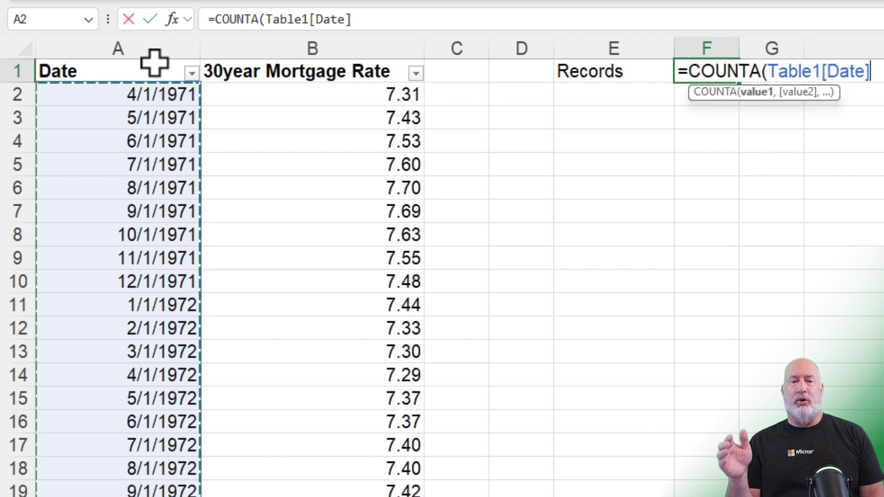
key("Return")
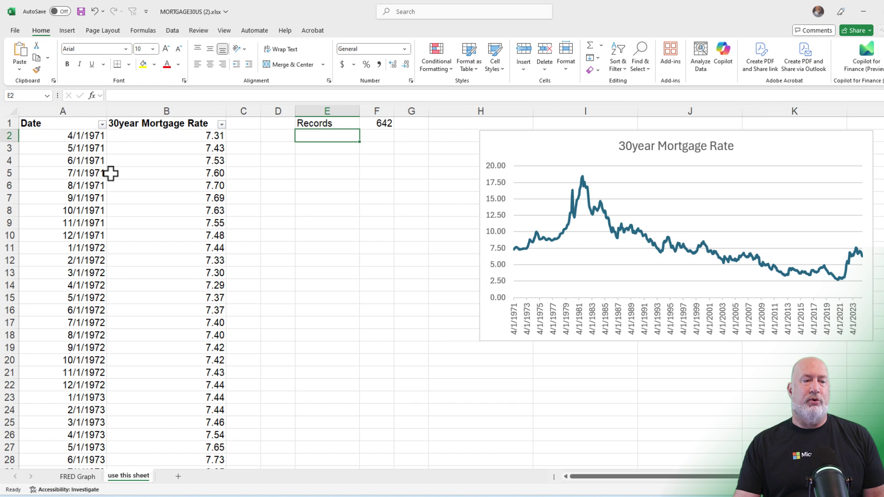
left_click(82, 169)
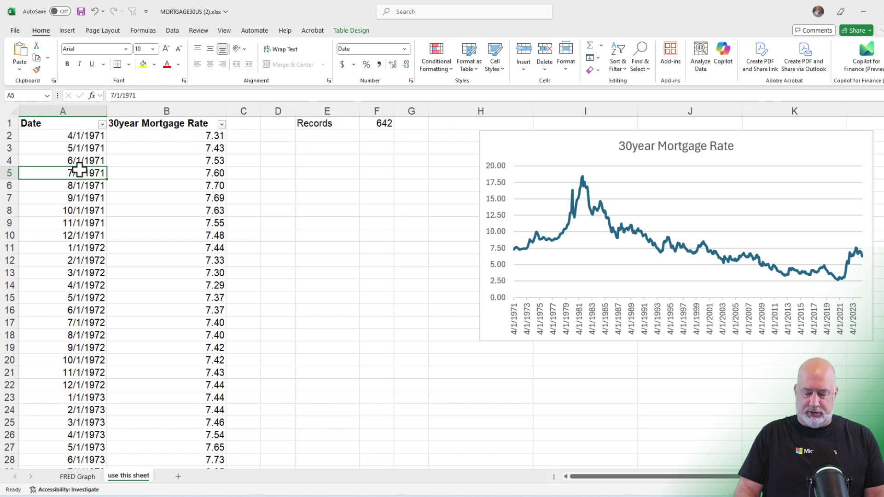
key("ctrl+Down")
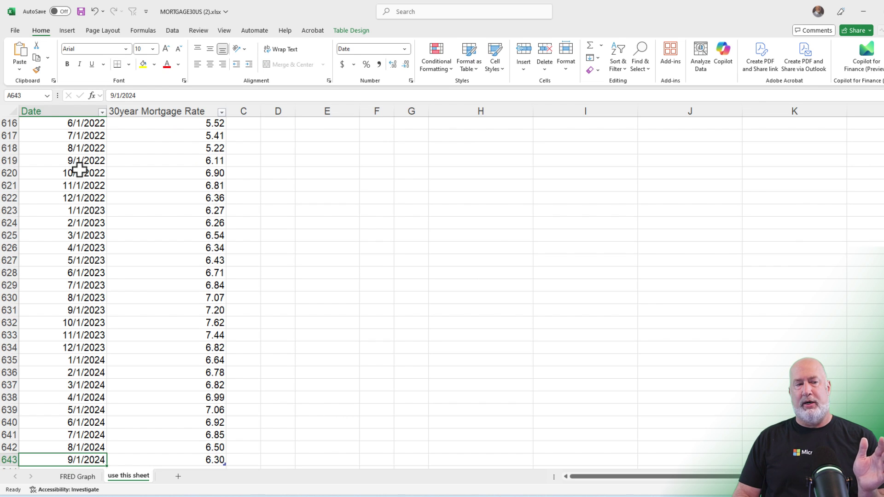
key("ctrl+Up")
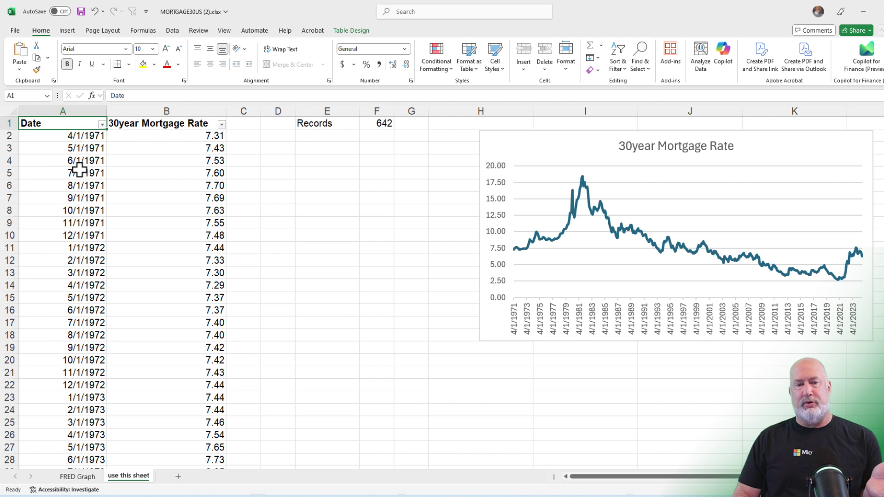
- Label E2 "Avg" and calculate the average of the table's 30year Mortgage Rate column in F2
key("Right")
key("Right")
key("Right")
key("Right")
key("Down")
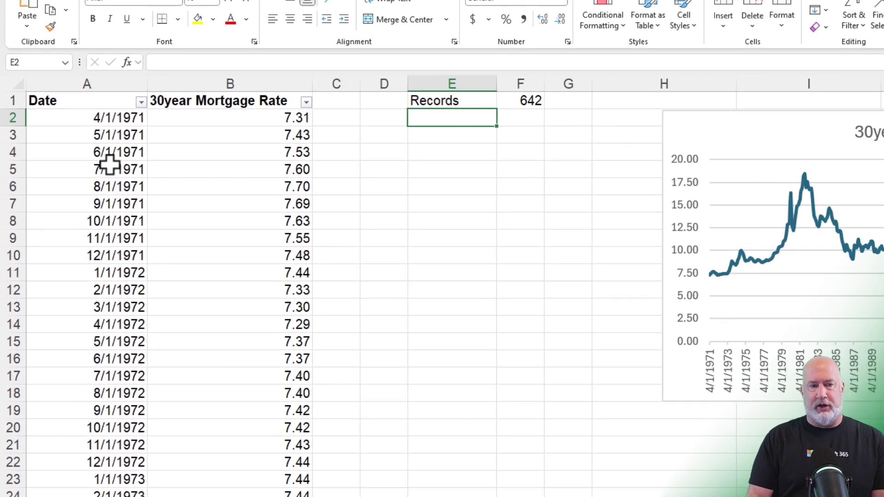
type("Avg")
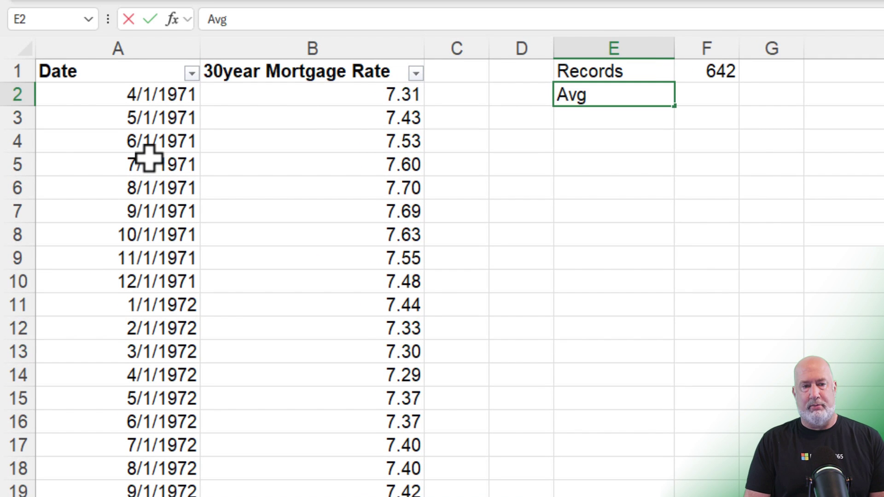
key("Tab")
type("=AVERAGE(")
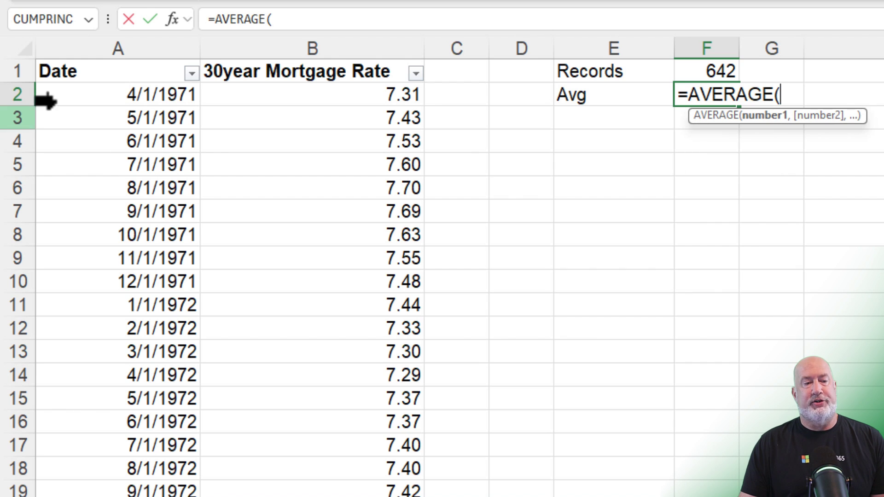
left_click(294, 60)
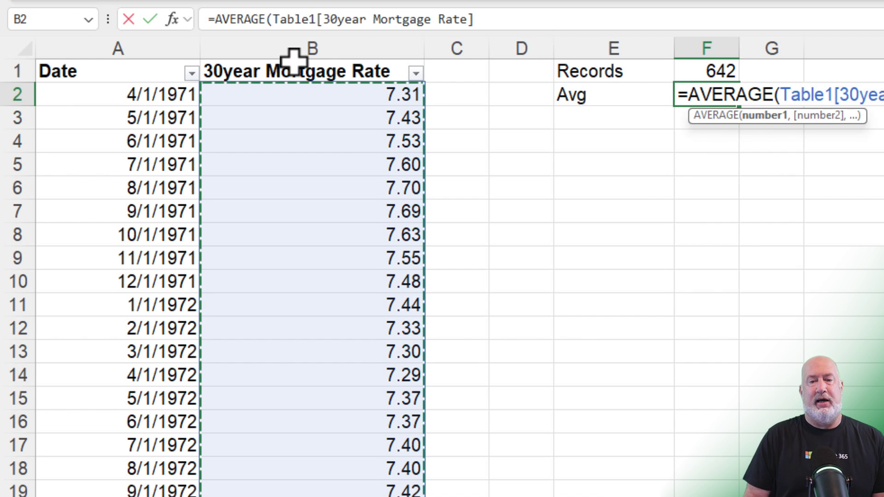
key("Return")
key("Up")
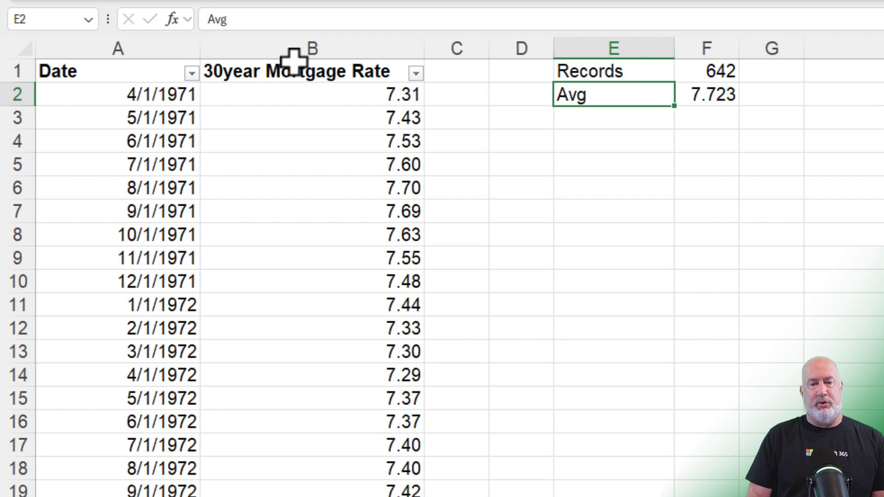
- Label E3 "Median", calculate the median of the 30year Mortgage Rate column in F3, and widen column F
key("Down")
type("Median")
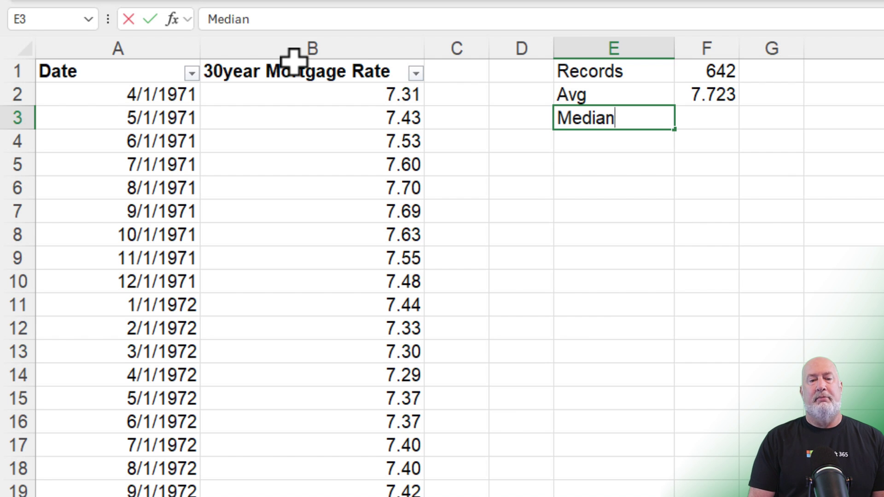
key("Tab")
type("=MEDIAN(")
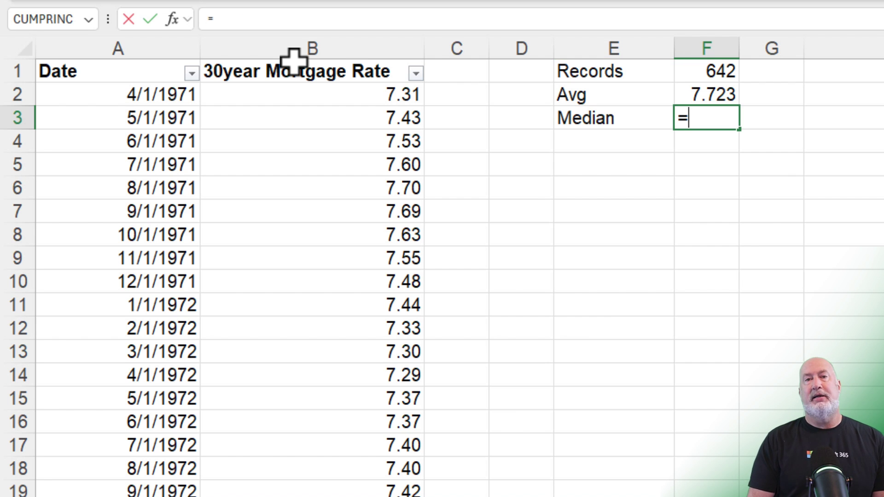
left_click(376, 61)
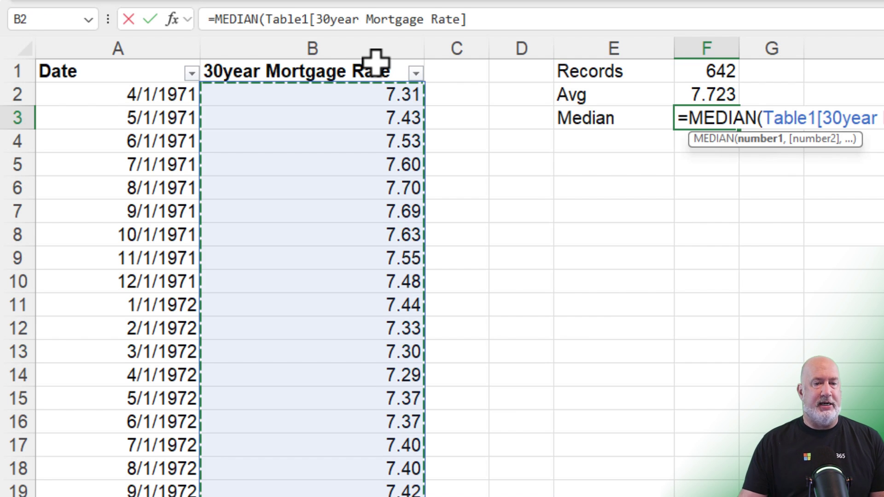
key("Return")
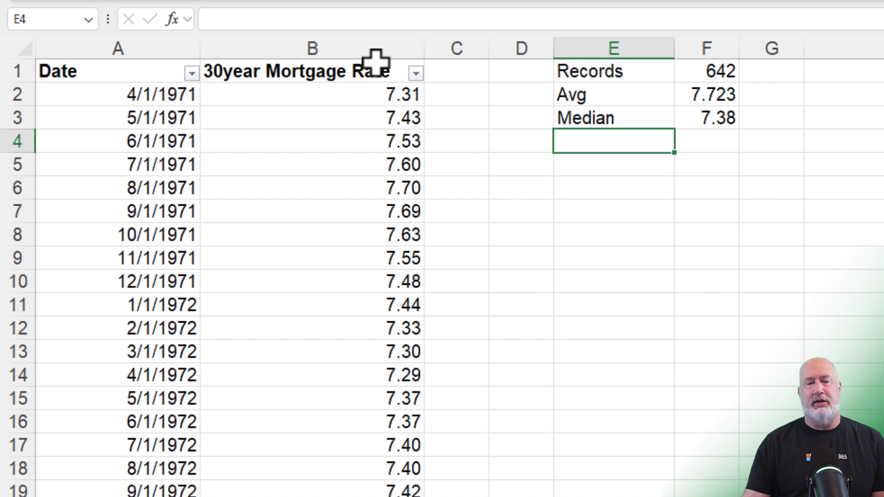
left_click_drag(739, 48, 789, 52)
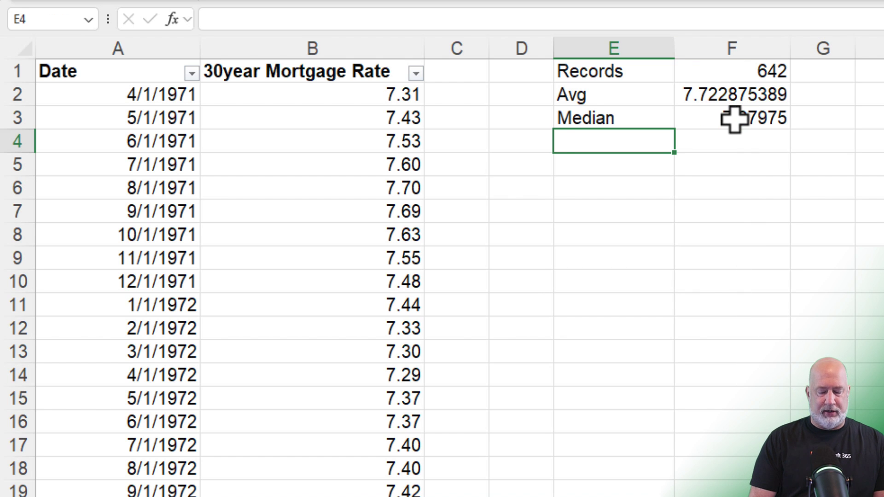
- Enter the labels "Lowest" in E4 and "Highest" in E5
type("Lowest")
key("Return")
type("Hi")
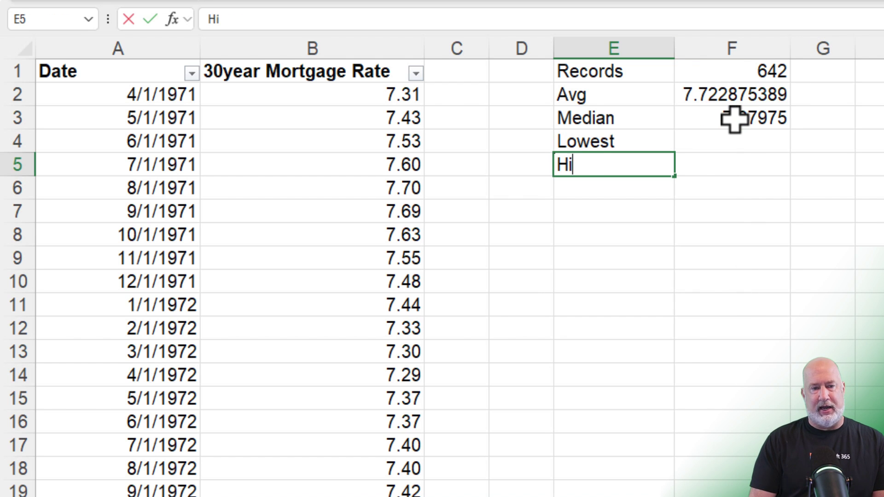
type("ghest")
key("BackSpace")
type("est")
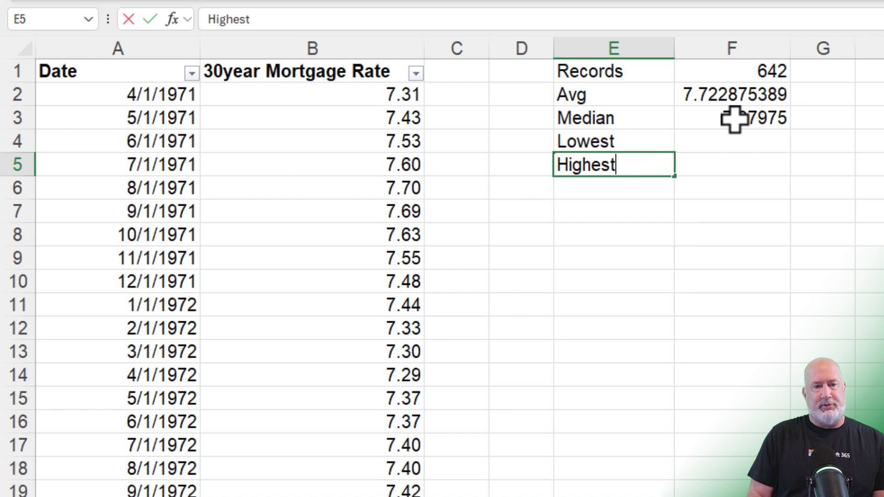
- Calculate the lowest value of the 30year Mortgage Rate column in F4 with the MIN function
key("Right")
key("Up")
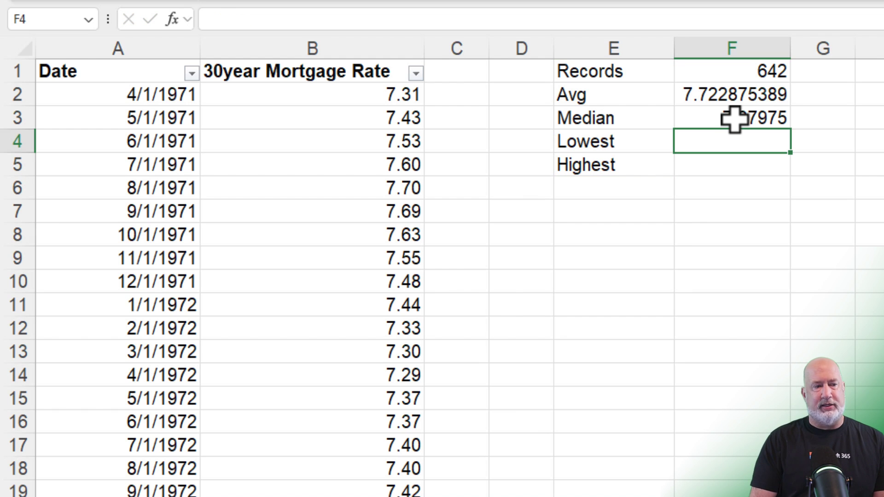
type("=m")
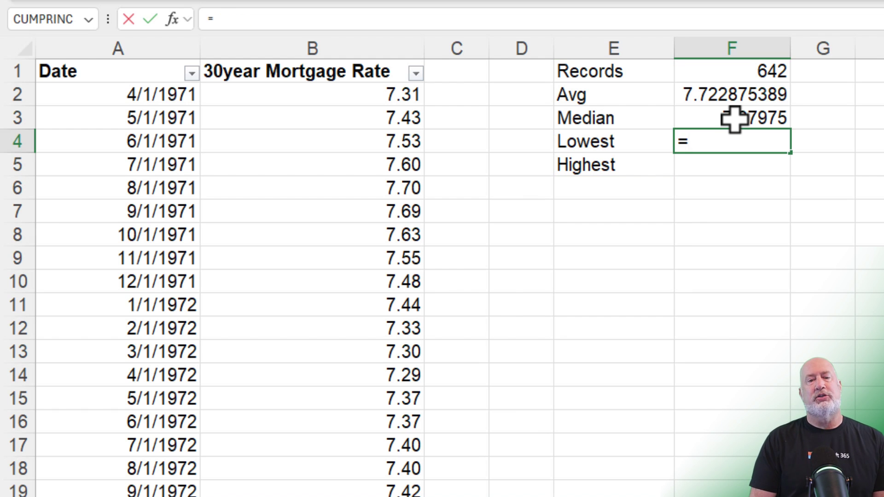
left_click(700, 140)
type("=min")
key("Tab")
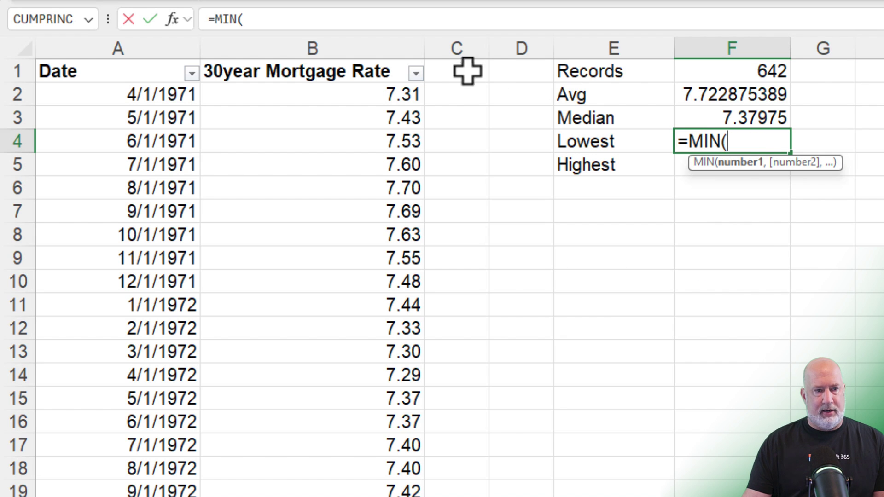
left_click(360, 64)
key("Return")
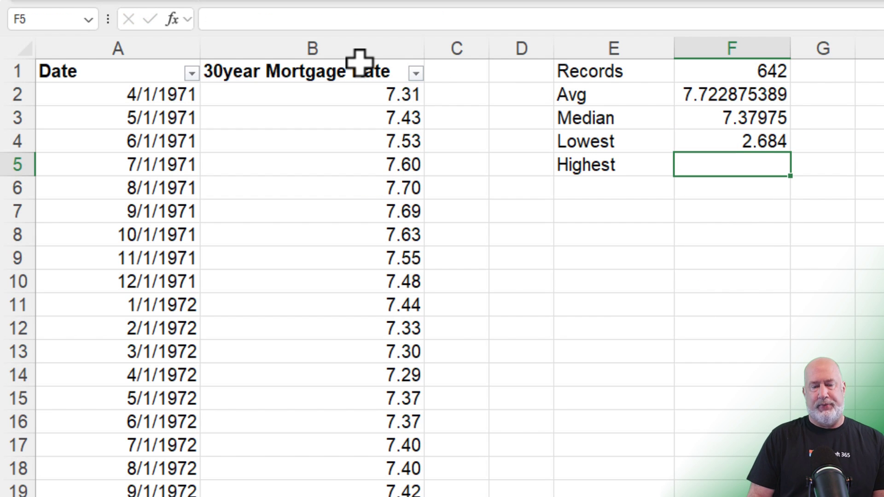
type("=")
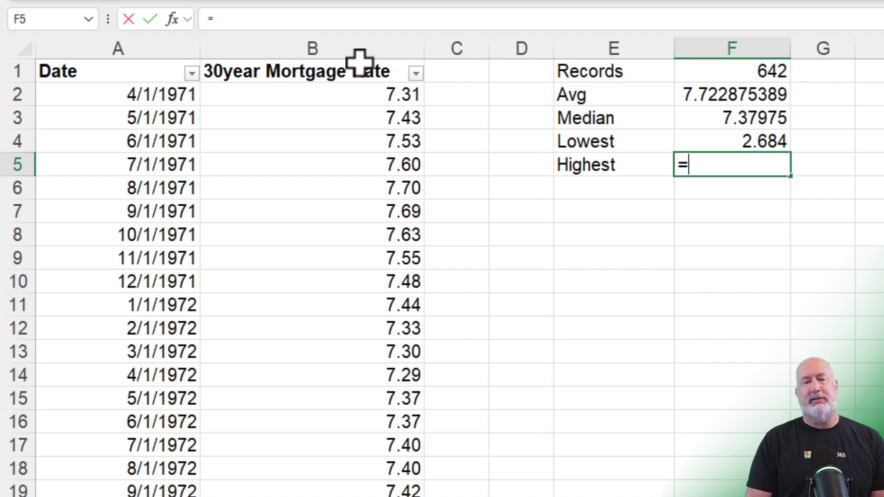
type("max")
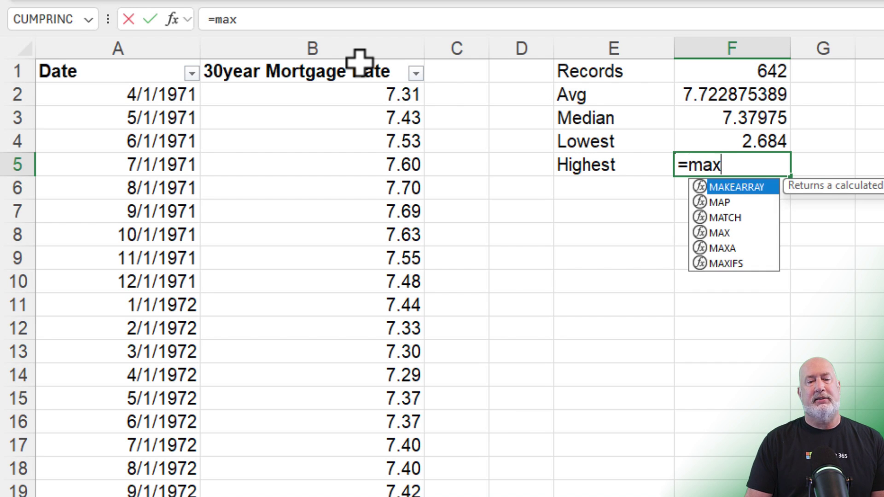
key("Right")
- Calculate the highest value of the 30year Mortgage Rate column in F5 with the MAX function
left_click(699, 164)
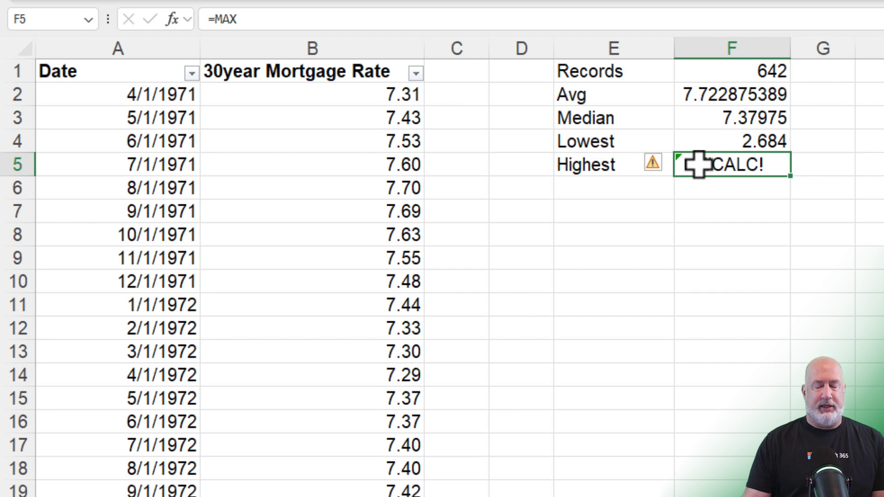
type("=max")
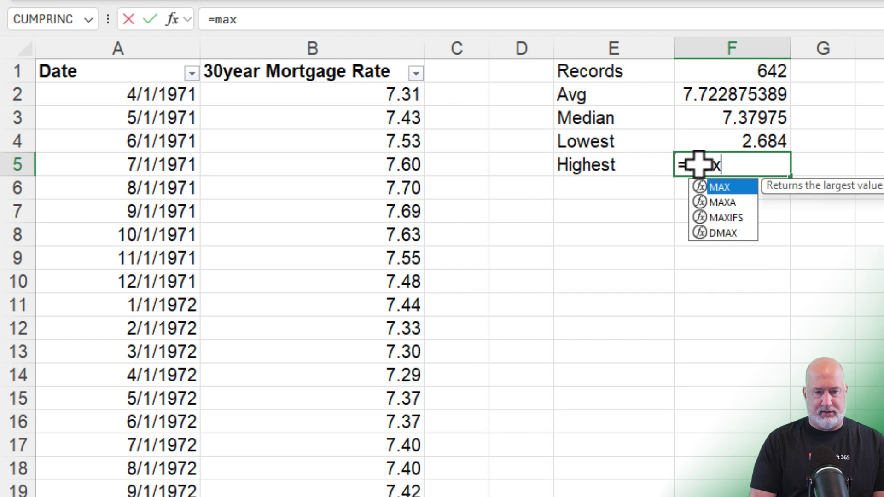
type("(")
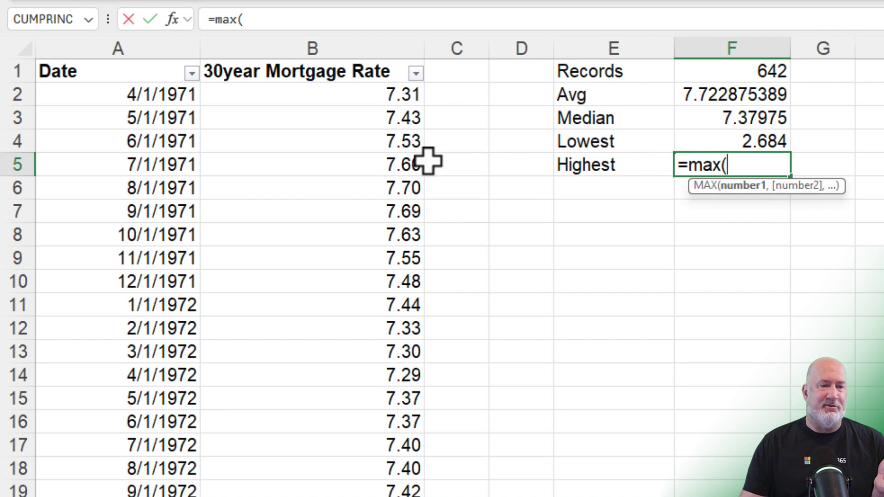
left_click(386, 61)
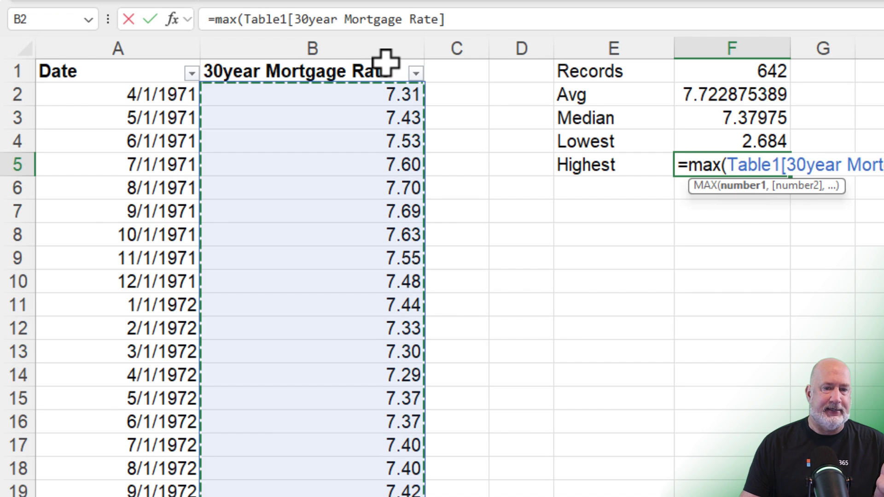
key("ctrl+Return")
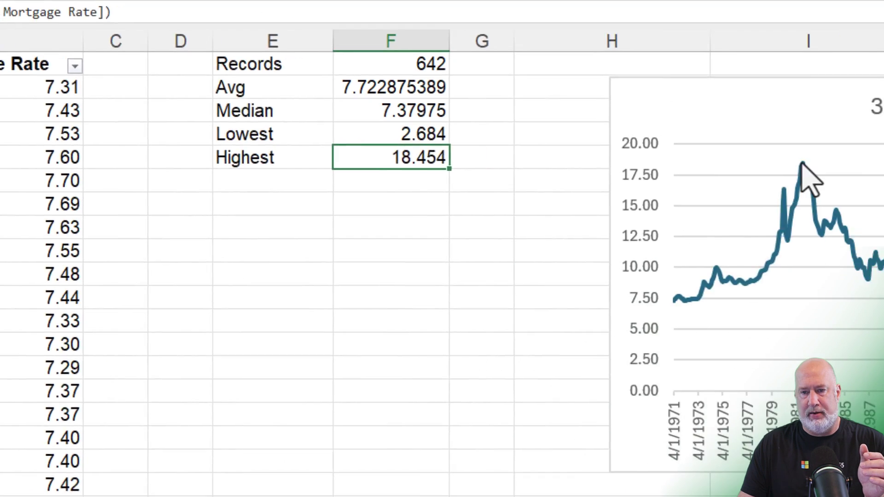
mouse_move(883, 171)
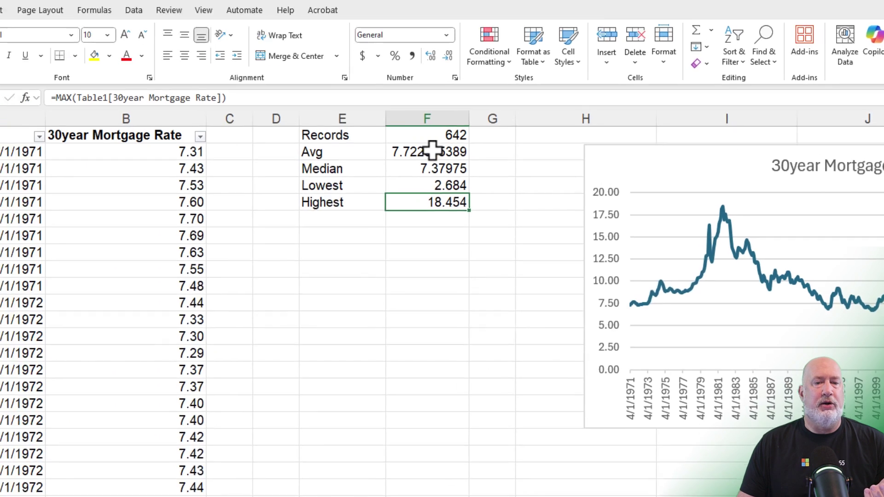
- Format the average, median, lowest and highest values in F2:F5 with the comma style
left_click_drag(220, 89, 221, 157)
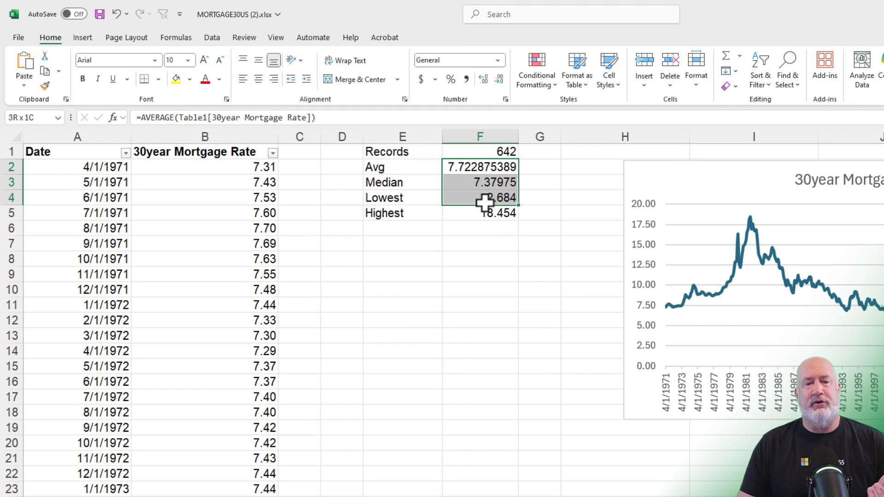
left_click(466, 79)
- Enter the label "Below 3%" in E6
left_click(407, 226)
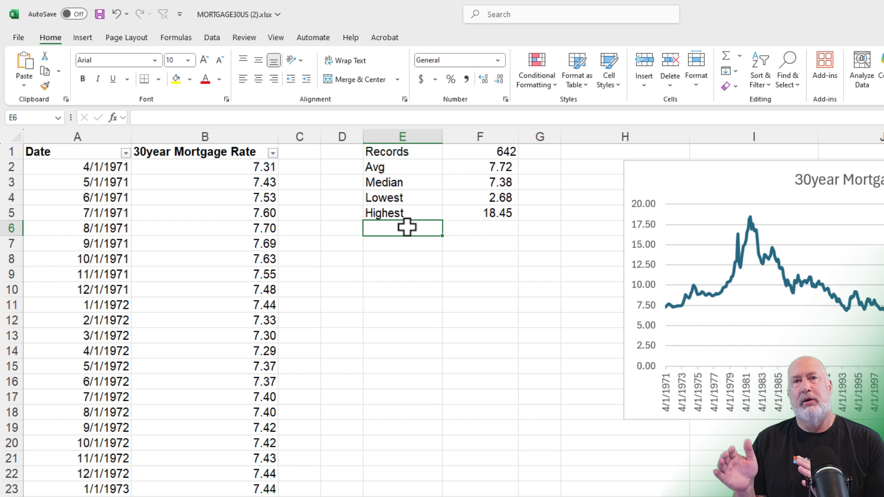
type("Be")
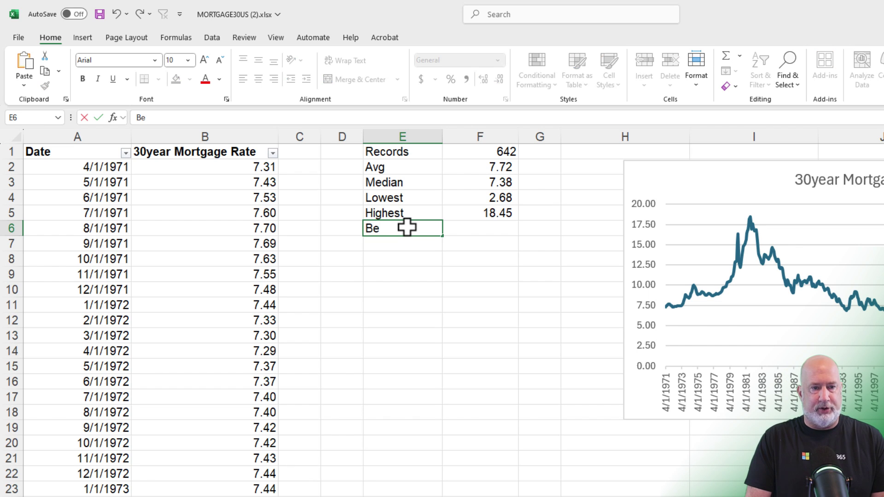
type("low")
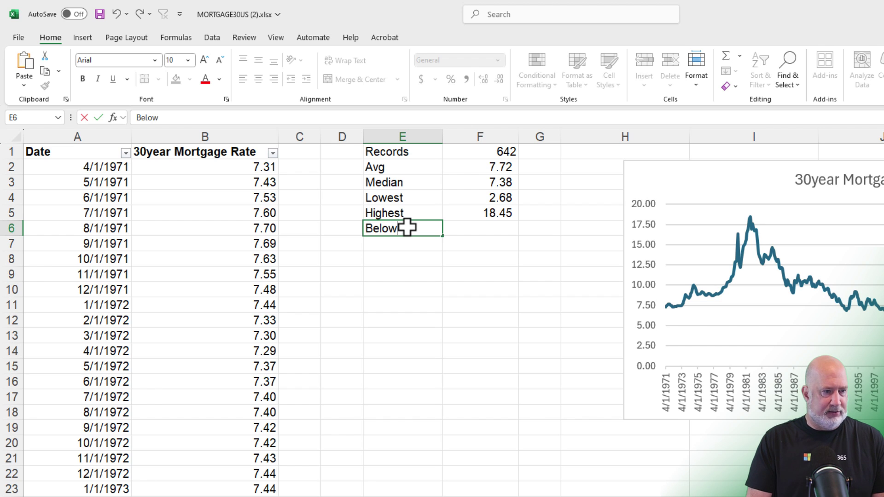
type(" 3%")
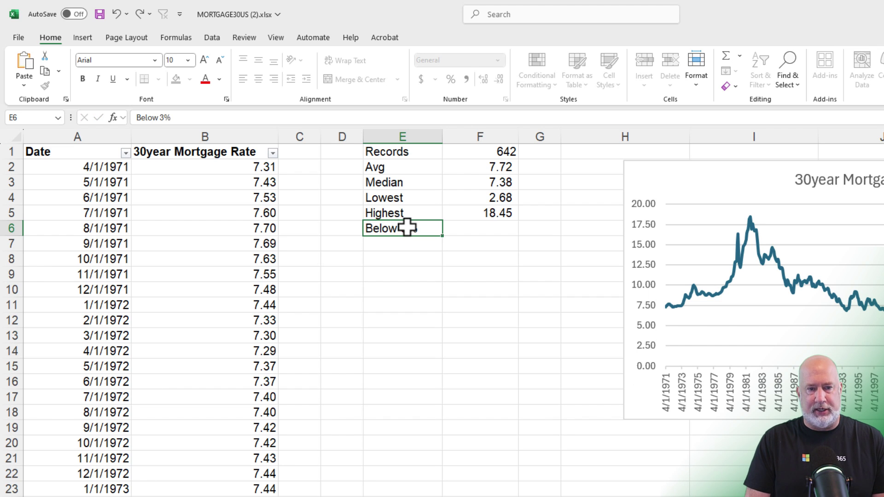
key("Tab")
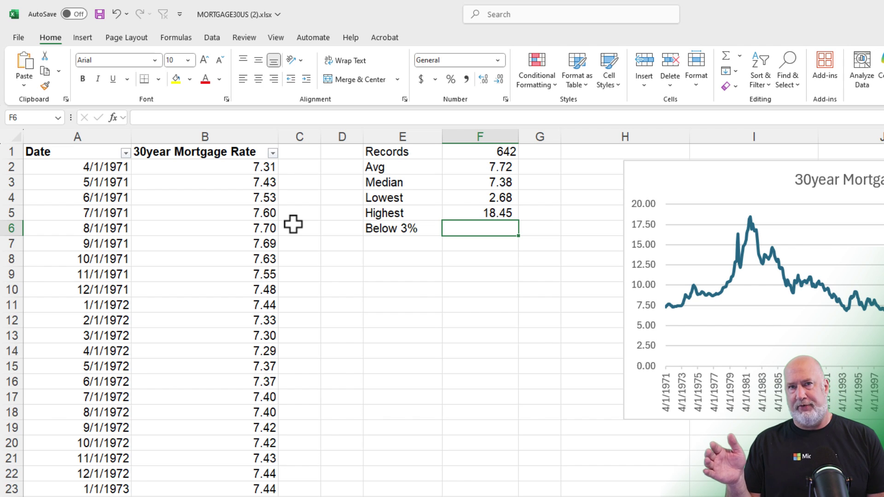
- Count the values below 3 in the 30year Mortgage Rate column in F6, using COUNTIF with the criterion "<3"
type("=countif")
key("Tab")
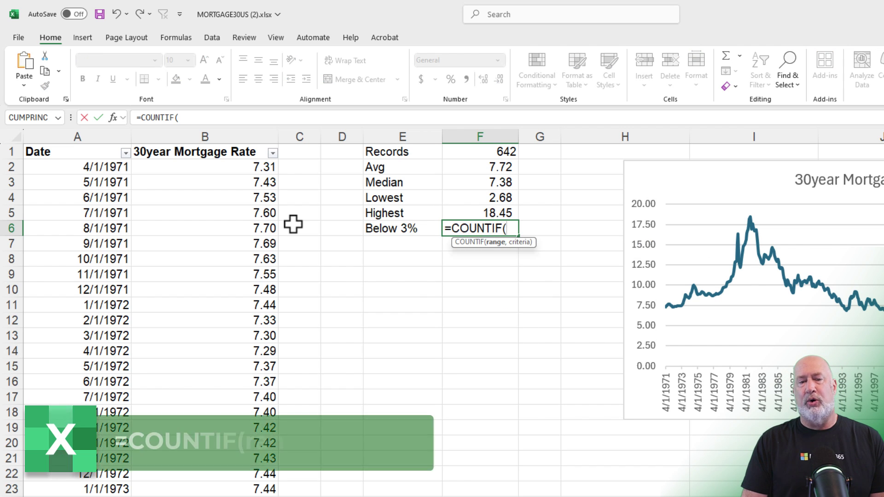
left_click(223, 147)
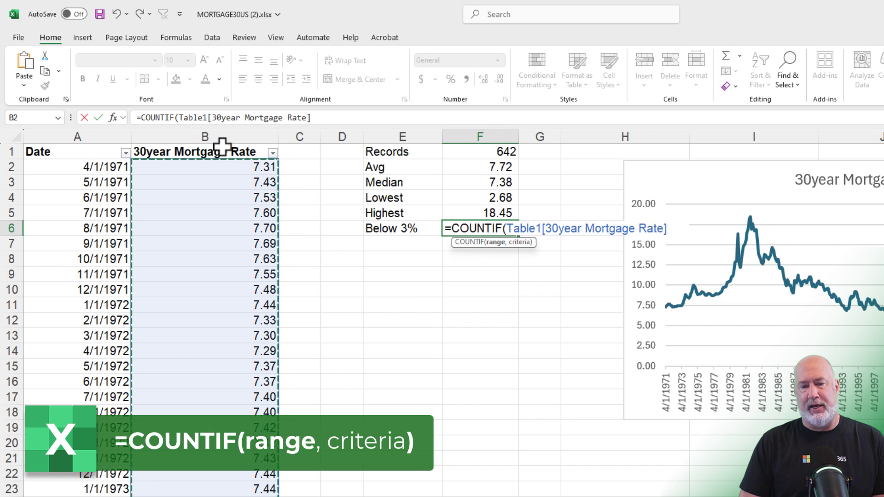
type(",")
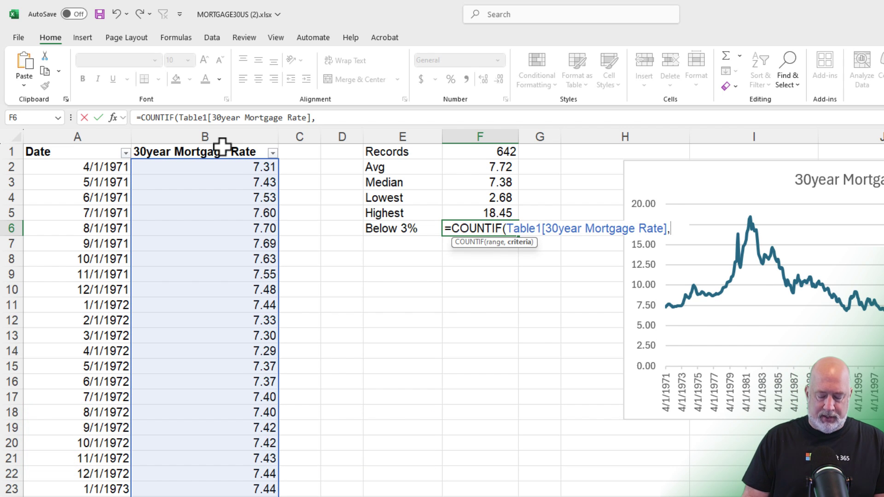
type("\"")
type("<3")
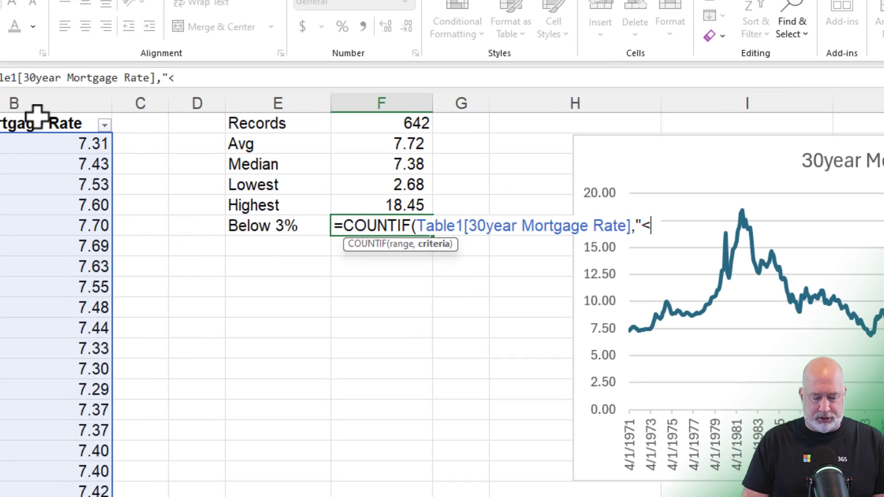
type("\"")
key("Return")
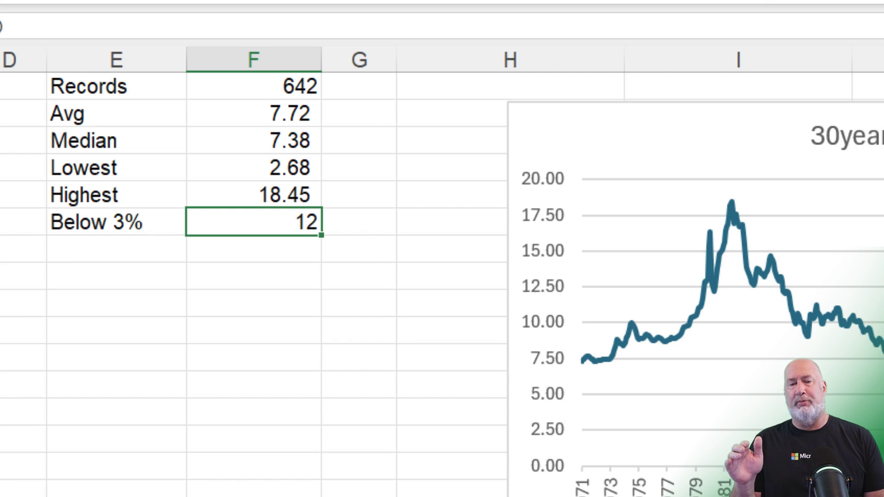
- Enter the label "bet 3 and 4" in E7
key("Down")
key("Left")
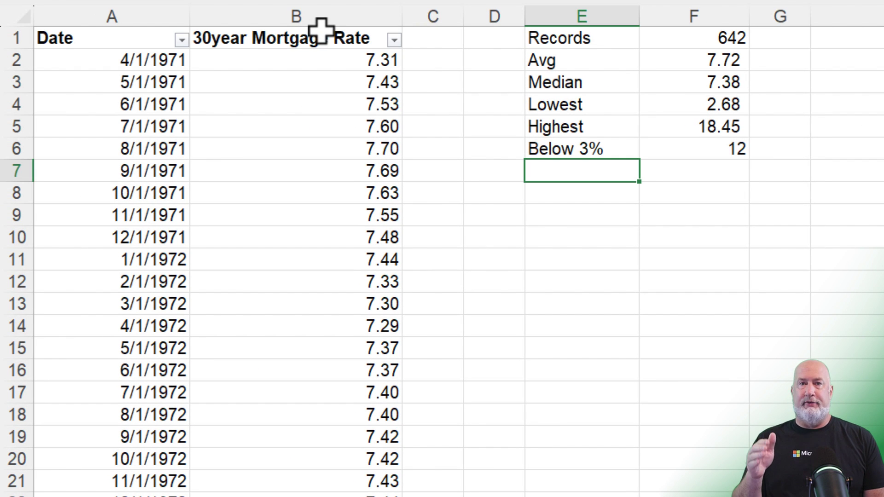
type("bet")
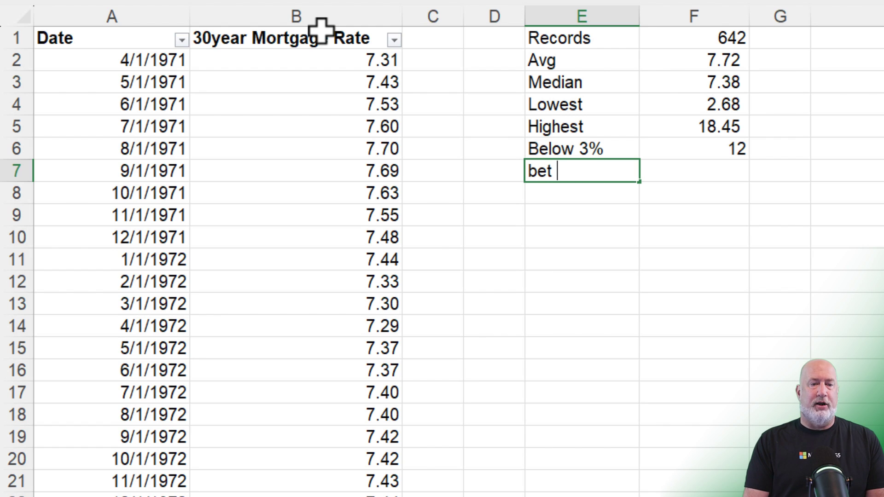
type(" 3 and 4")
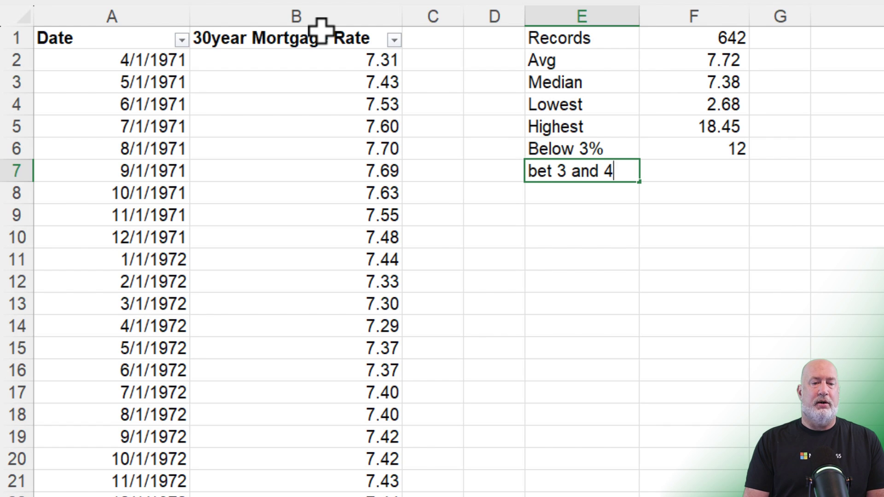
key("Tab")
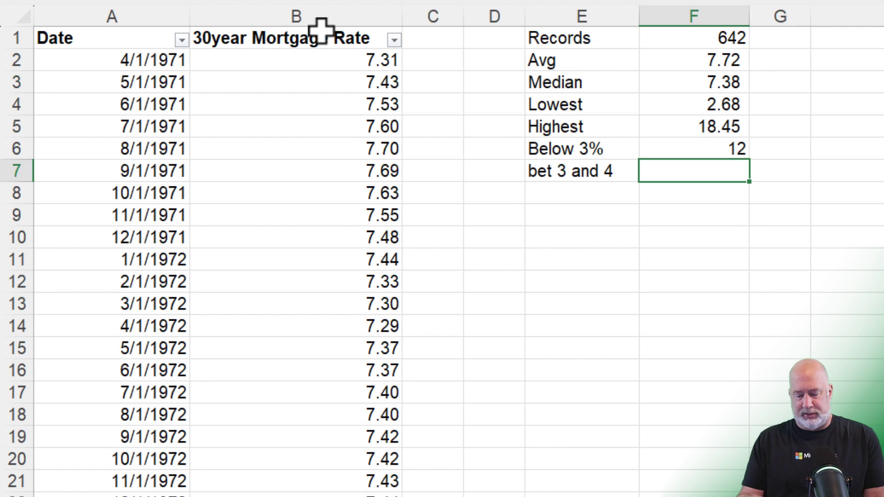
- Start a COUNTIFS formula in F7 with the 30year Mortgage Rate column as first range and ">=3" as its criterion
type("=countifs")
key("Tab")
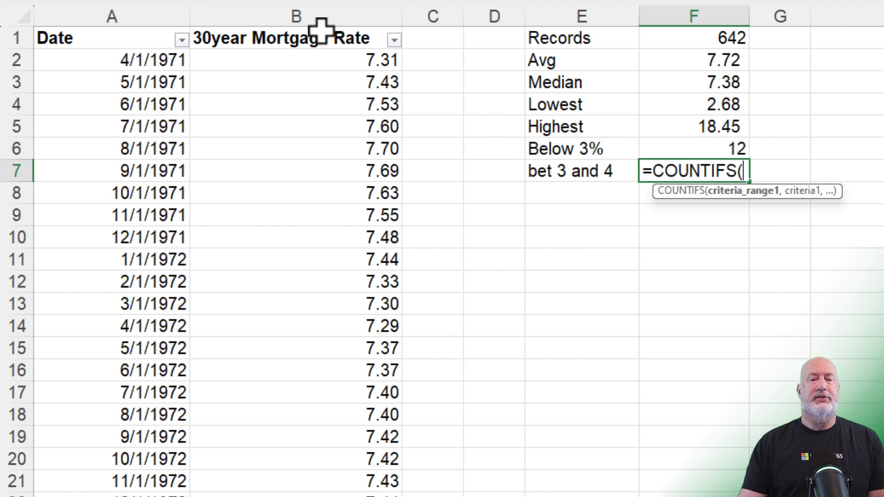
left_click(330, 27)
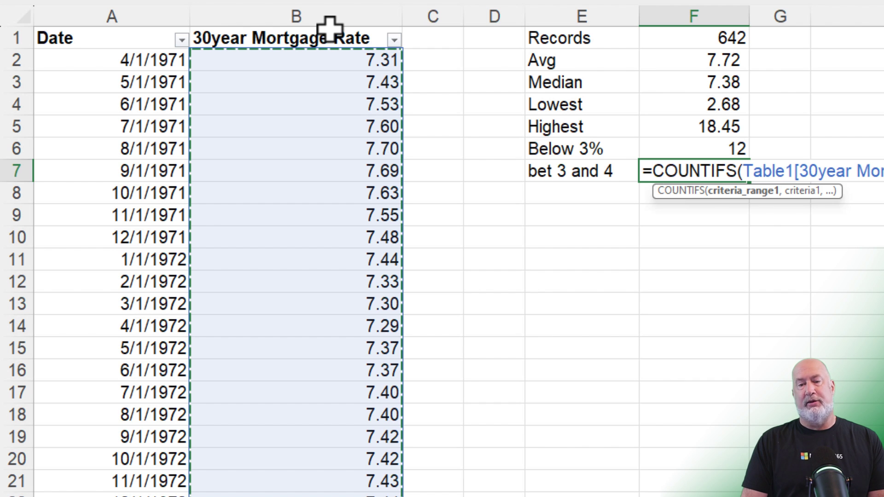
type(",")
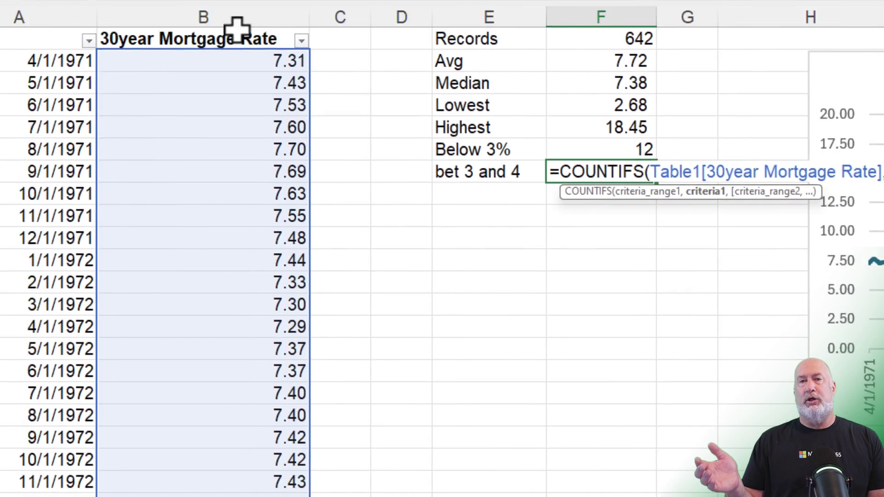
type("\"")
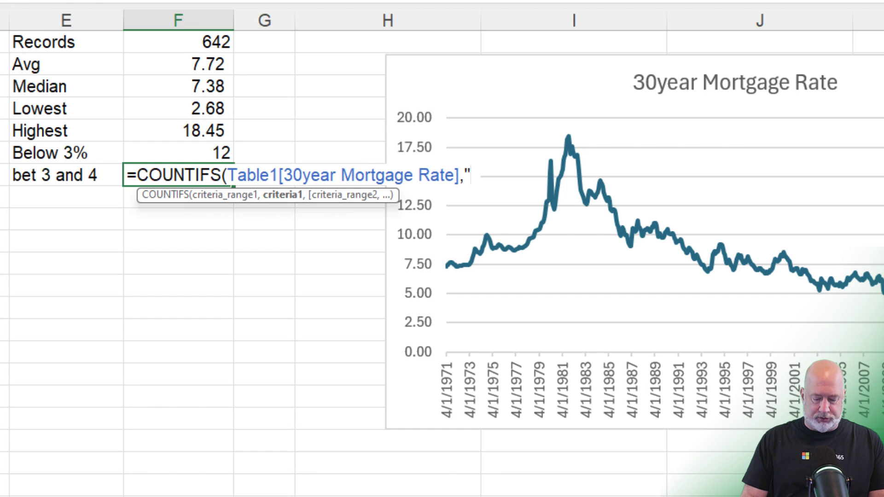
type(">=")
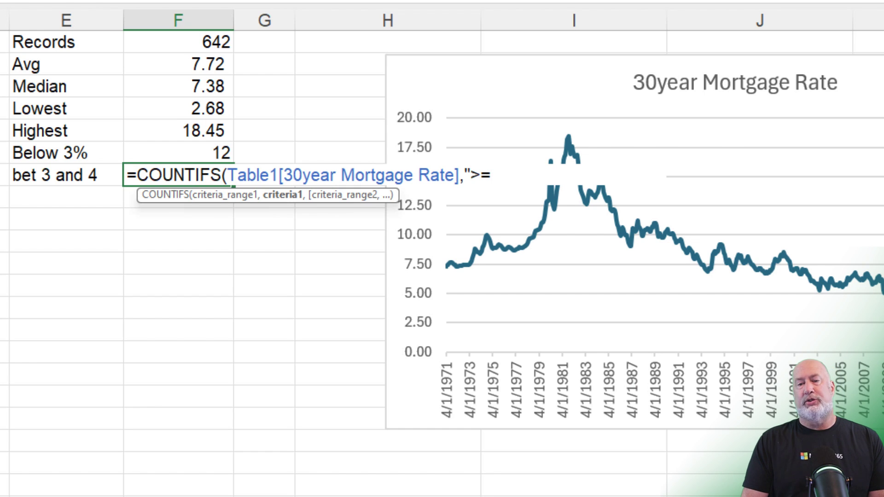
type("3\",")
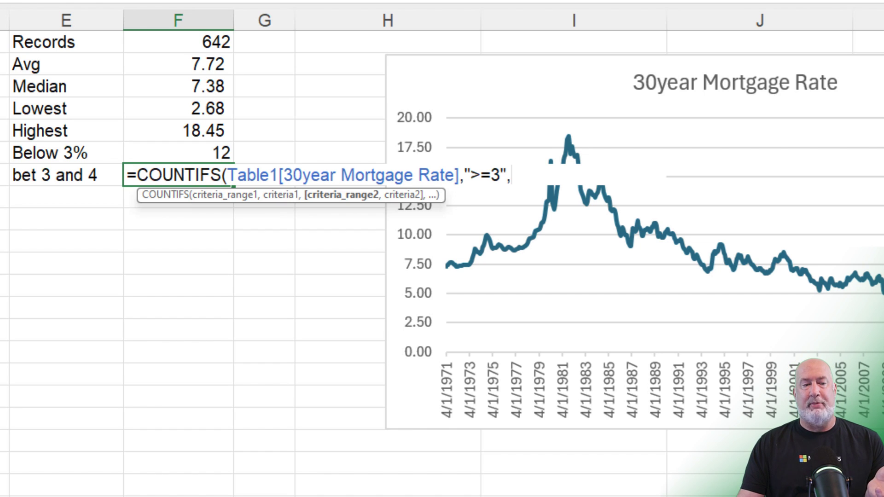
- Complete the COUNTIFS formula in F7 with Table1[30year Mortgage Rate] as second range and "<4" as its criterion
type("Table1[30year Mortgage Rate]")
type(",")
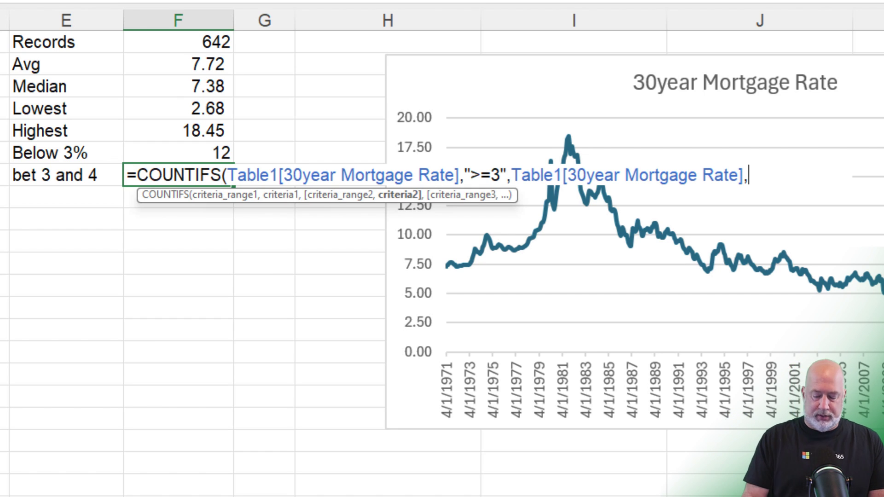
type("\"")
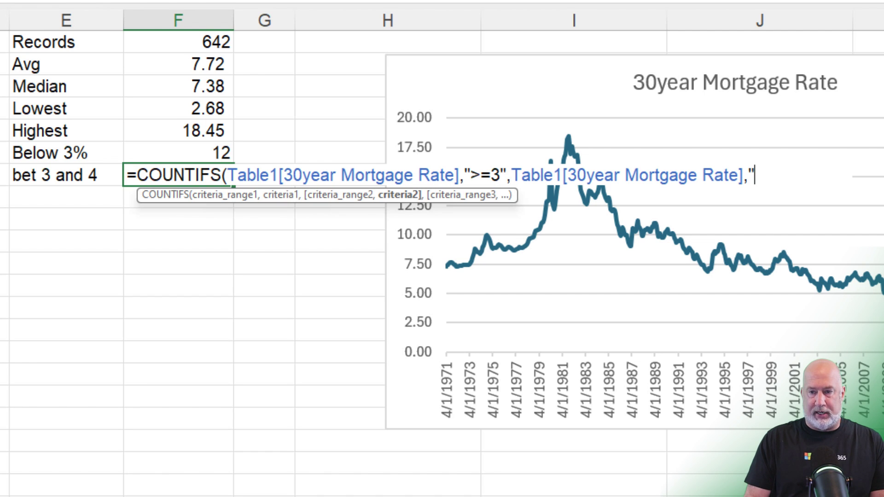
type("<")
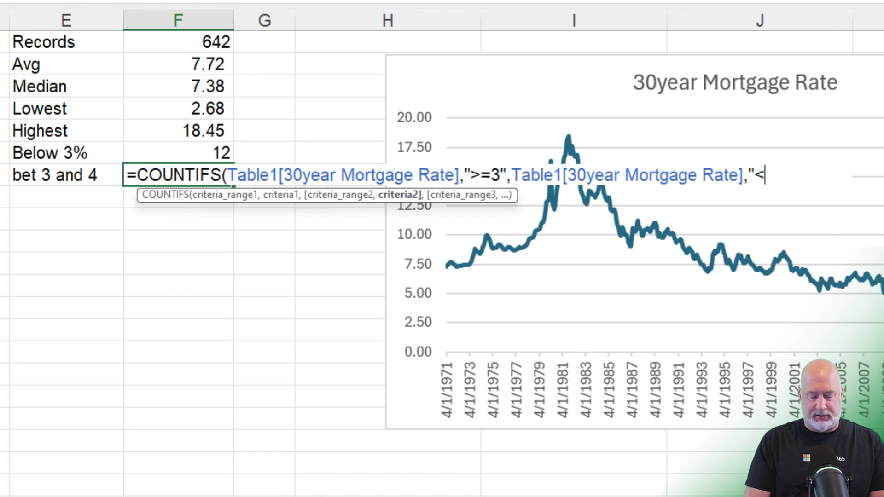
type("4\"")
key("Return")
left_click(66, 175)
left_click(178, 175, "shift")
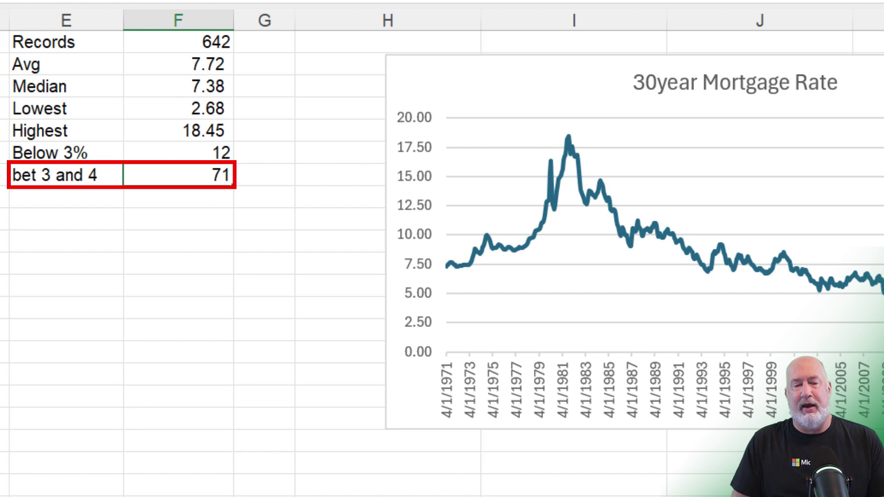
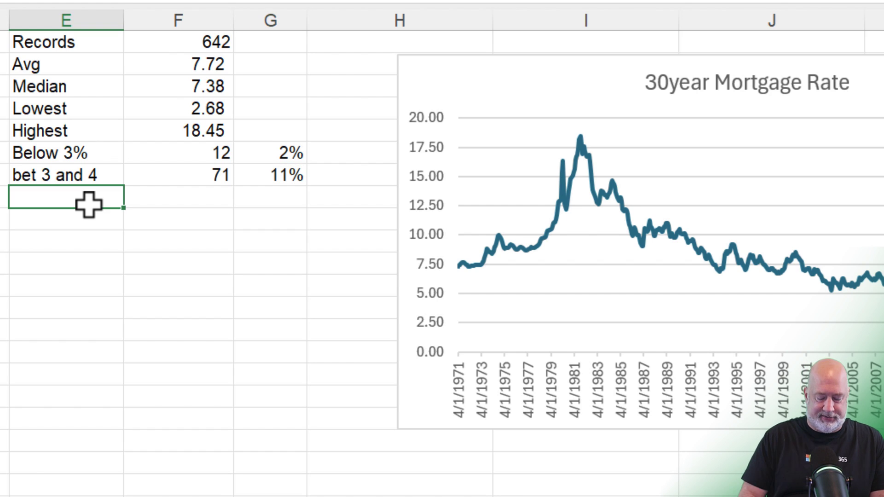
- Label E8 "Years" and calculate in F8 the years elapsed since the first date with =(TODAY()-A2)/365
type("Years")
key("Tab")
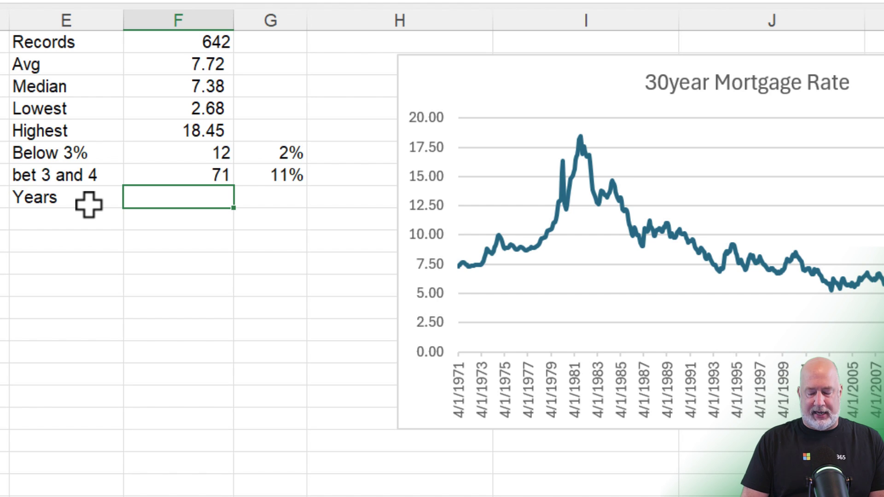
type("=")
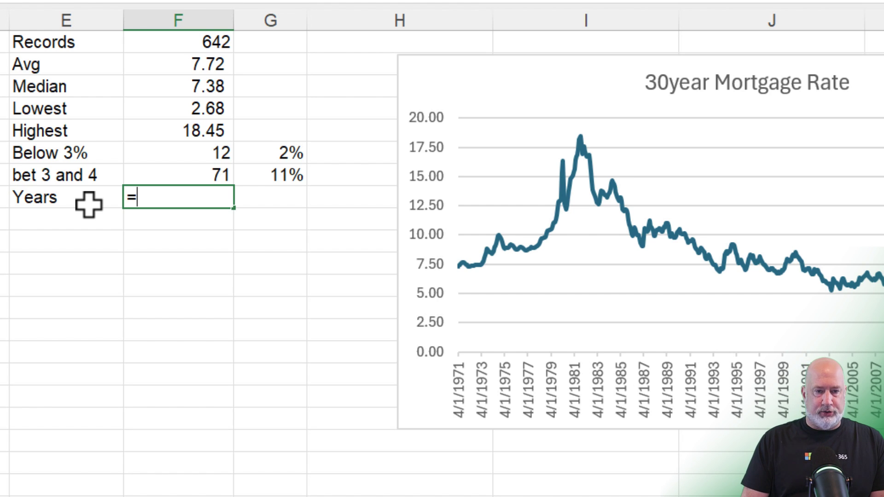
type("(tod")
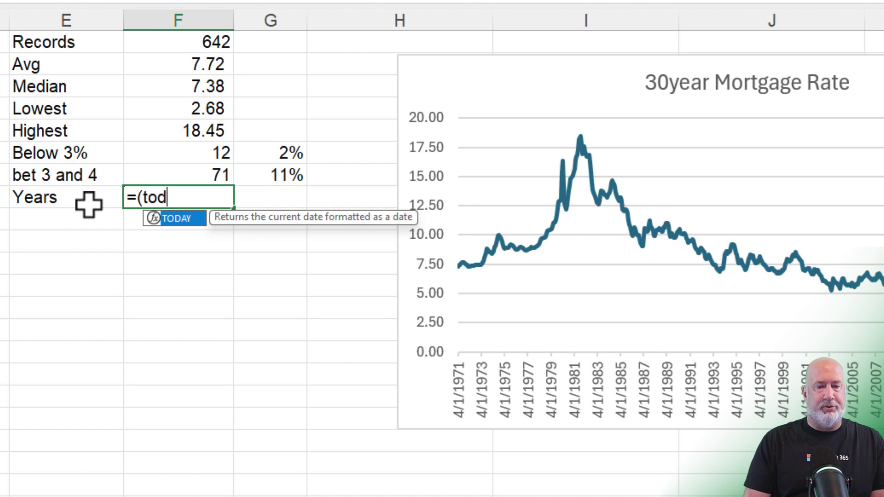
type("ay()")
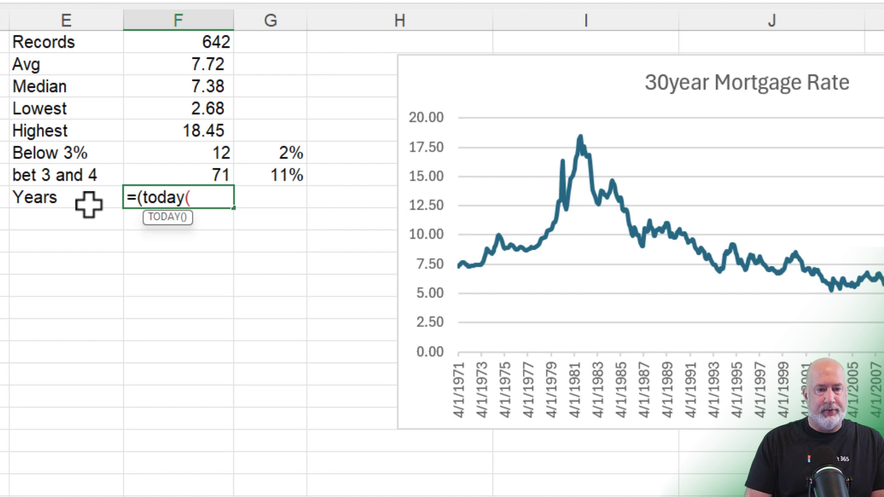
type("-")
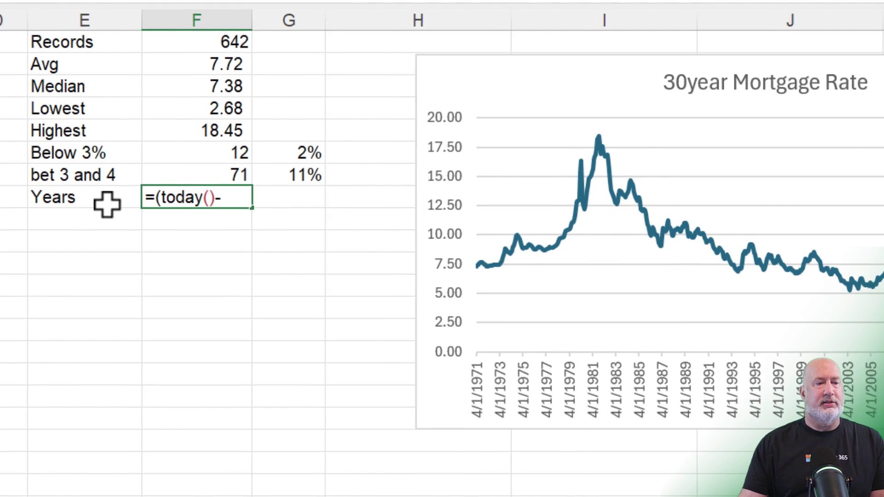
left_click(152, 67)
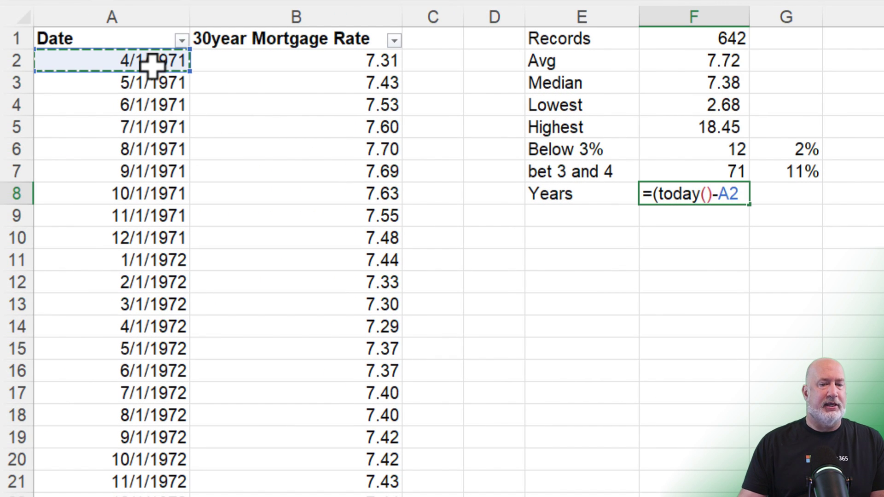
type(")/365")
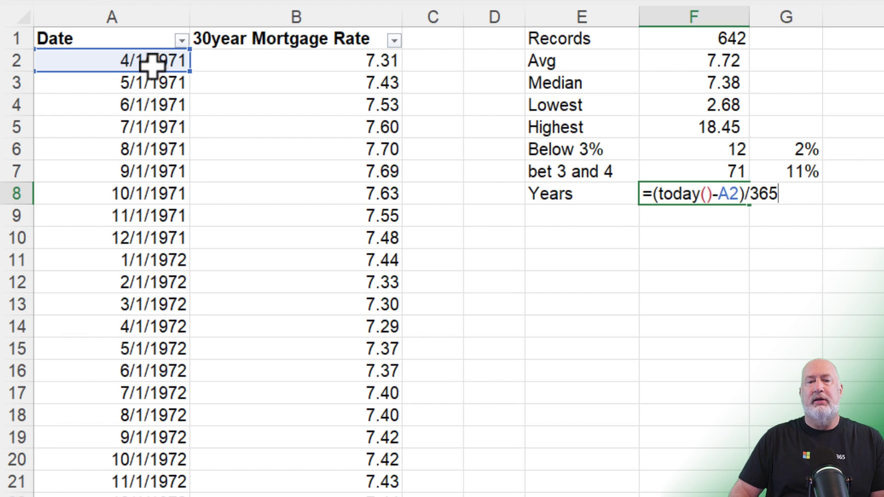
key("Return")
key("Up")
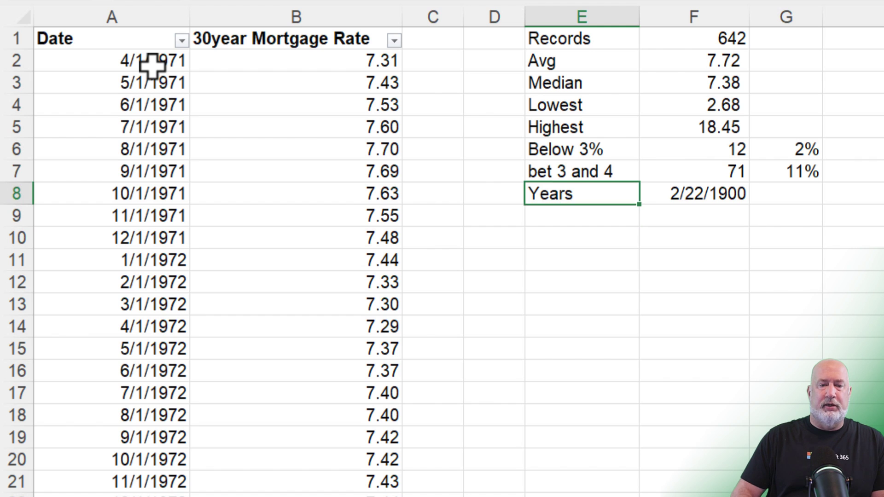
key("Right")
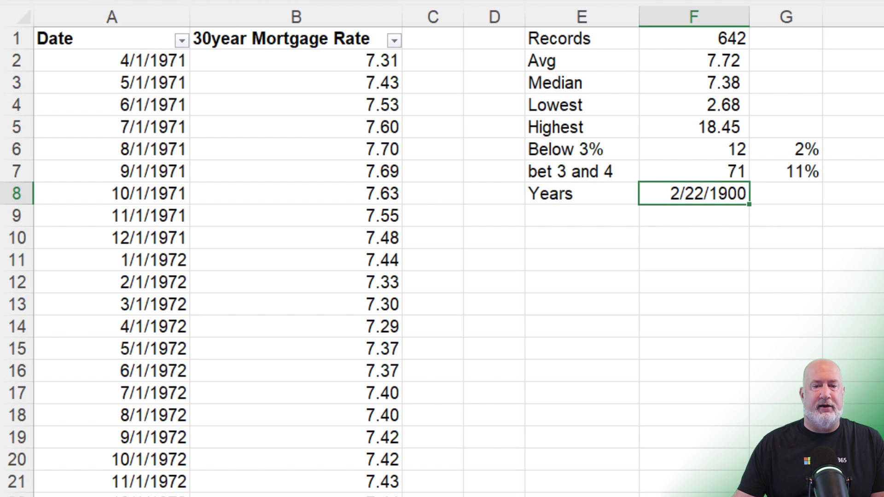
- Format F8 as a number with two decimal places and replace its formula with its static value
key("ctrl+shift+1")
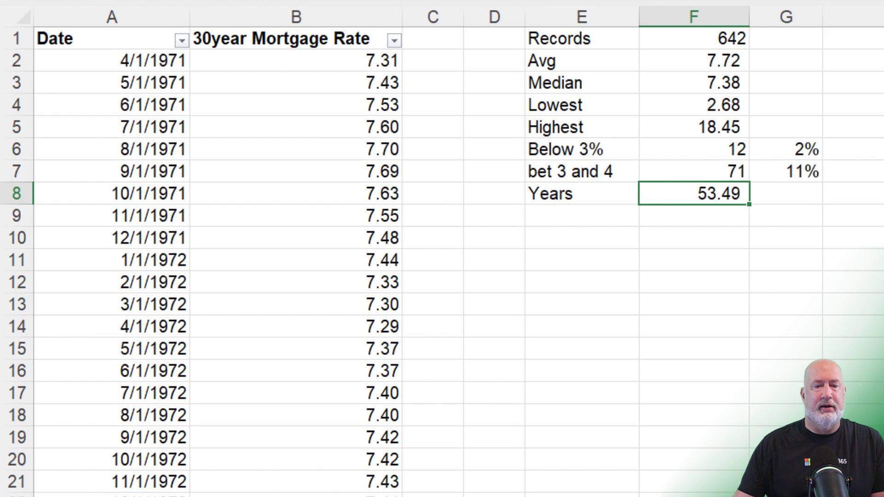
key("alt+h")
key("0")
key("alt+h")
key("9")
key("alt+h")
key("9")
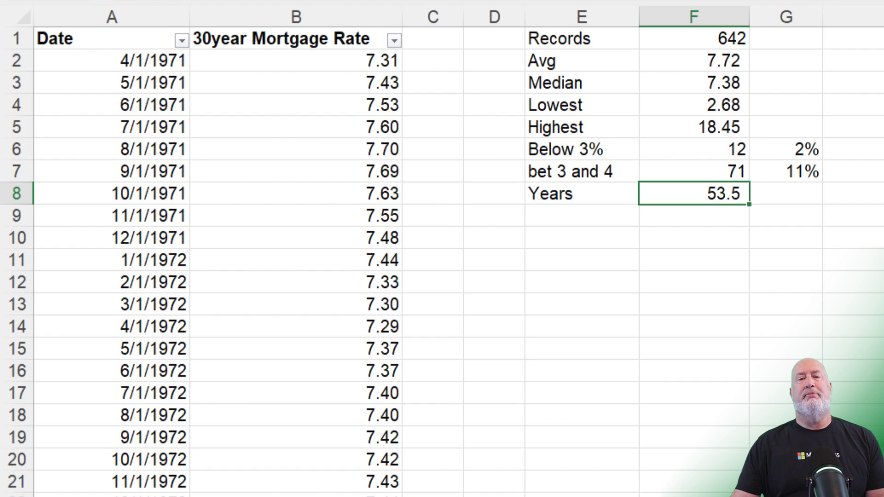
key("alt+h")
key("0")
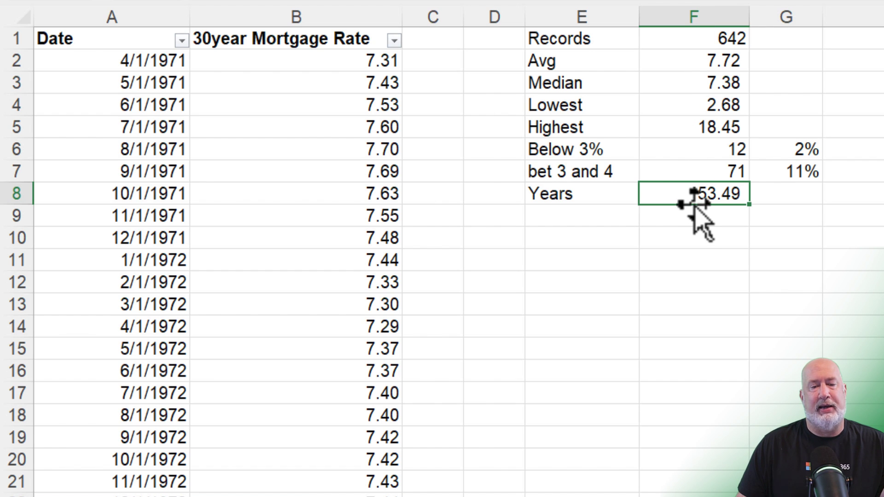
mouse_move(694, 205)
left_mouse_down()
mouse_move(694, 232)
mouse_move(693, 205)
left_mouse_up()
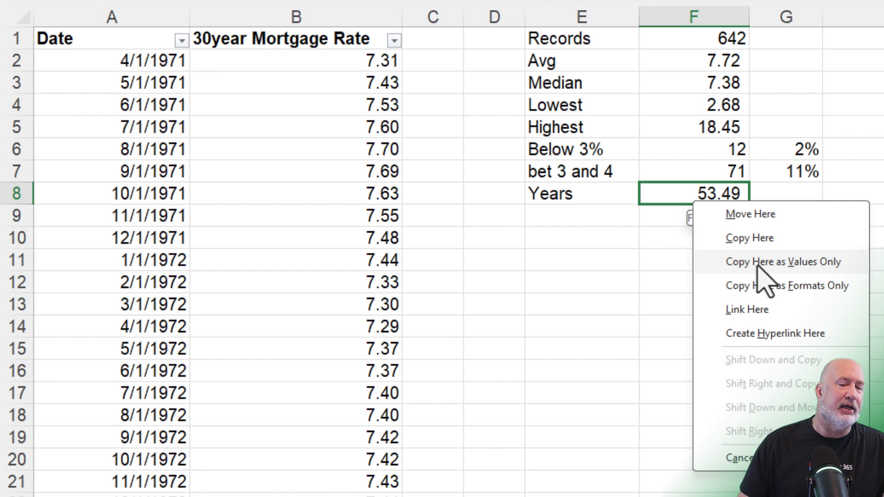
left_click(758, 263)
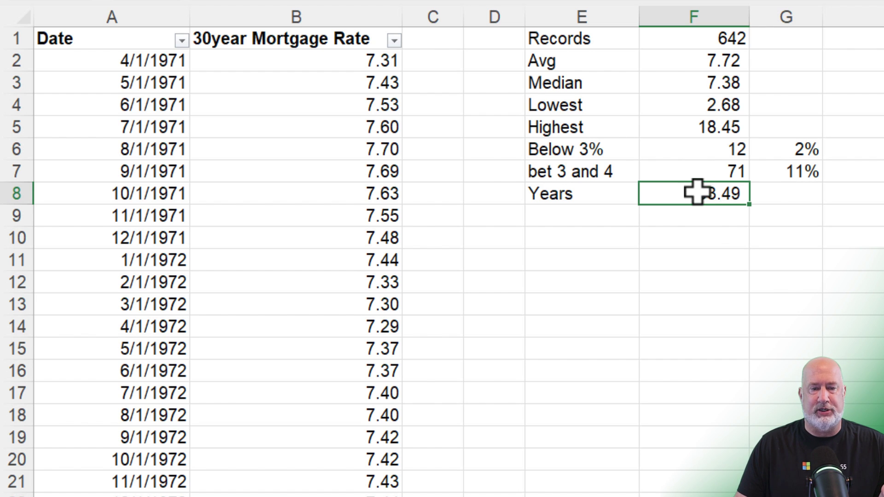
left_click(783, 151)
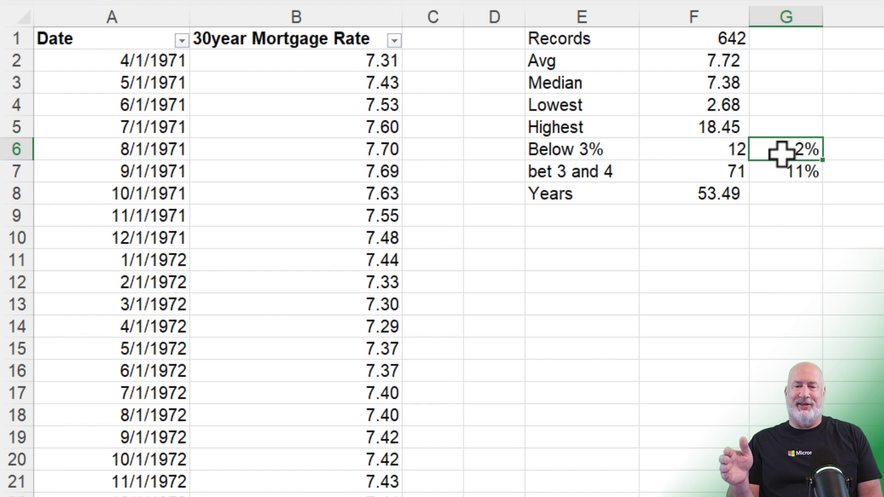
left_click(761, 170)
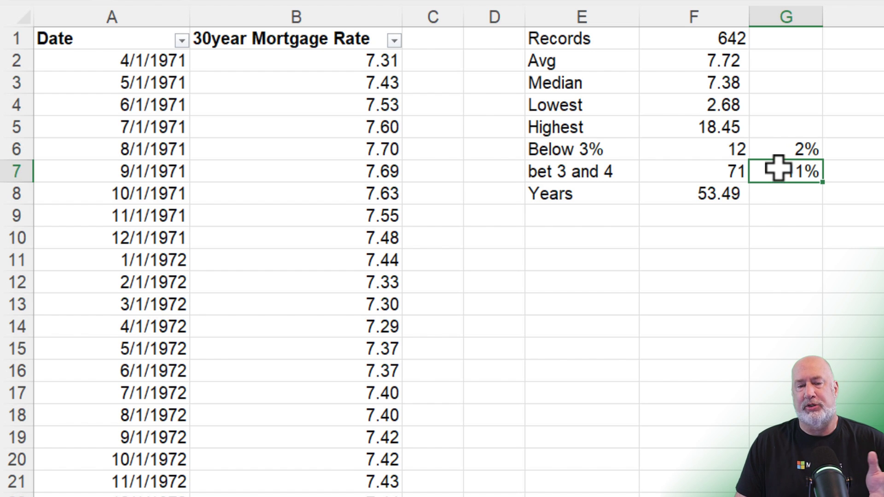
left_click(391, 126)
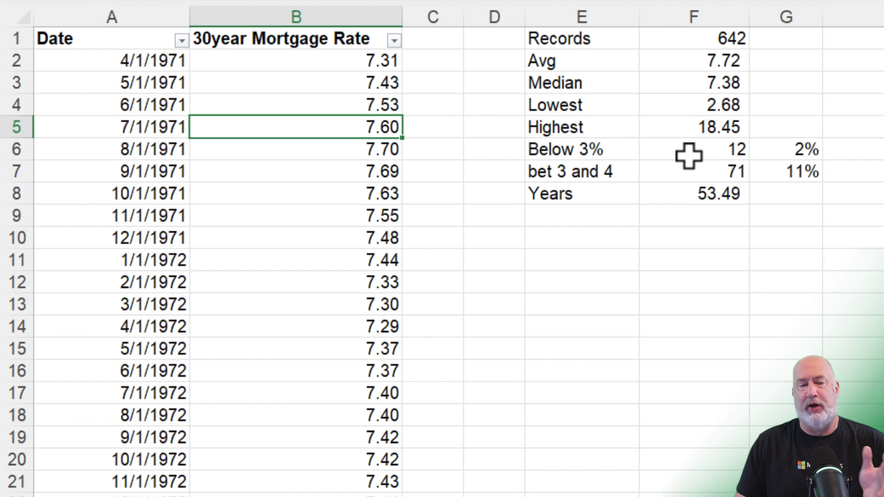
- Add a conditional format to the 30year Mortgage Rate column highlighting values less than 3 with Green Fill with Dark Green Text
left_click(349, 63)
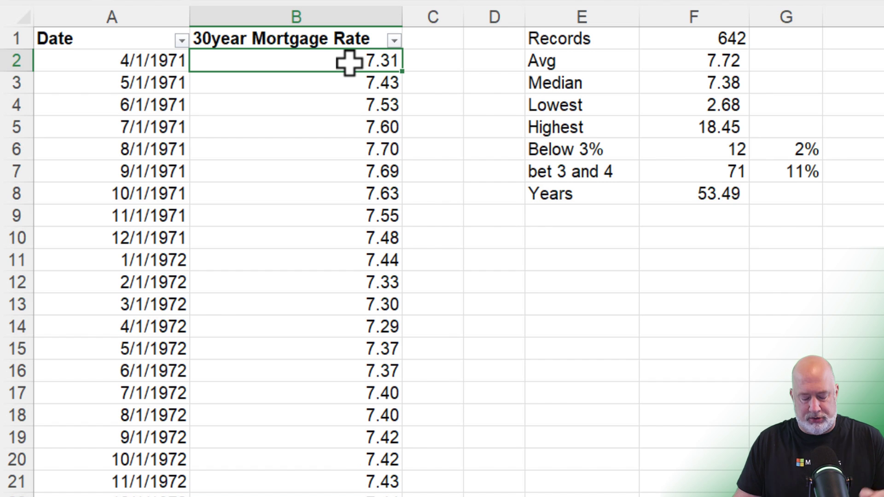
key("ctrl+shift+Down")
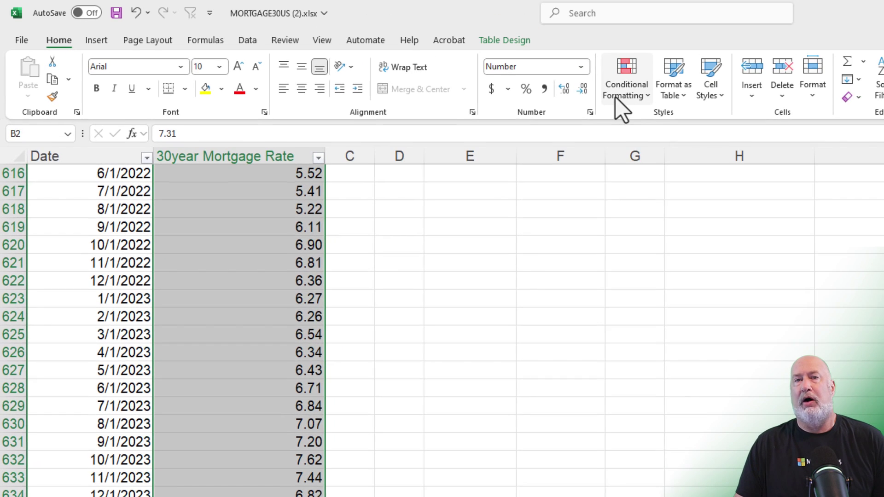
left_click(612, 98)
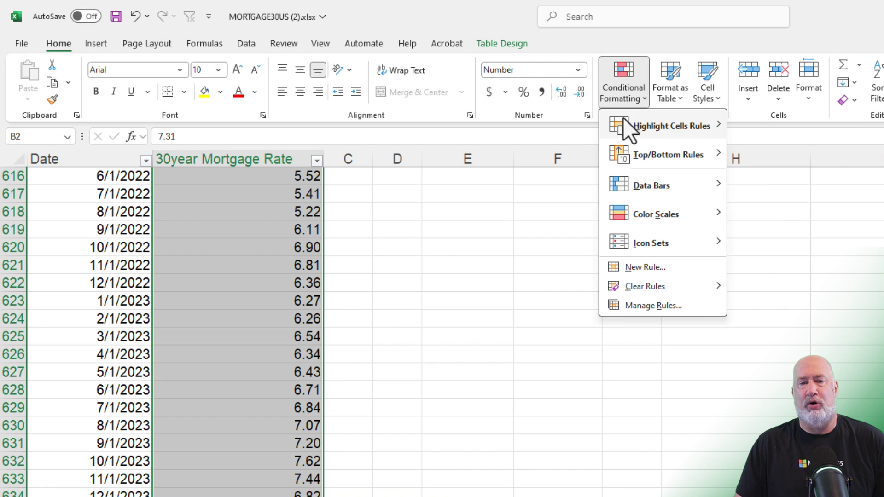
mouse_move(628, 126)
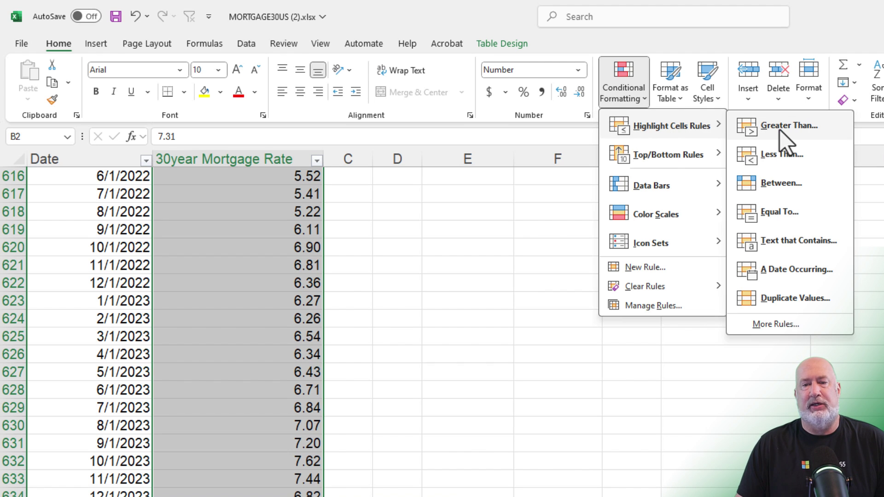
left_click(786, 153)
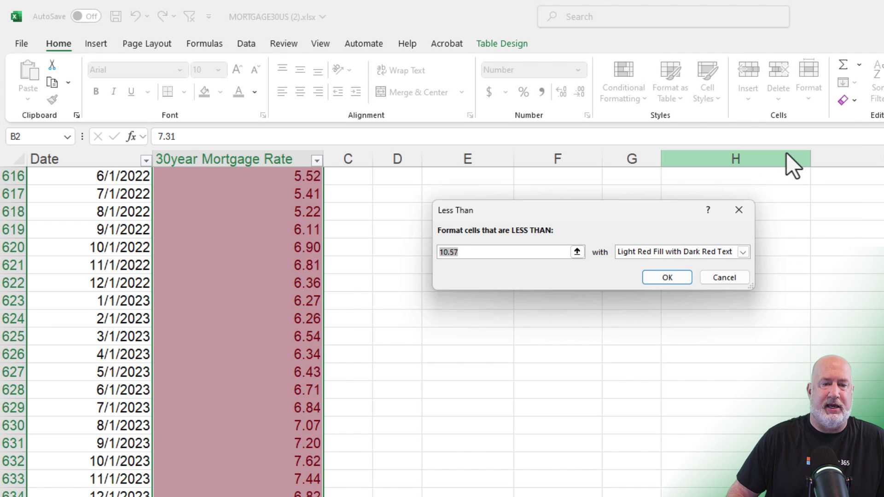
type("3")
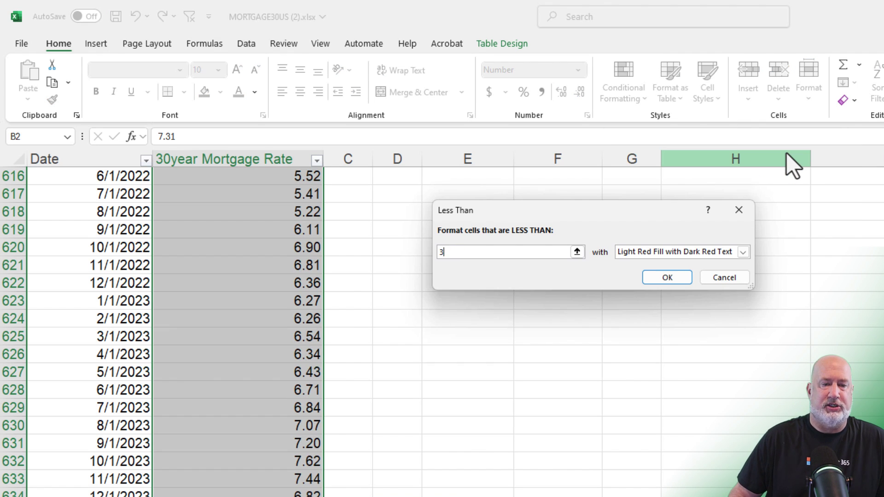
left_click(734, 254)
left_click(678, 283)
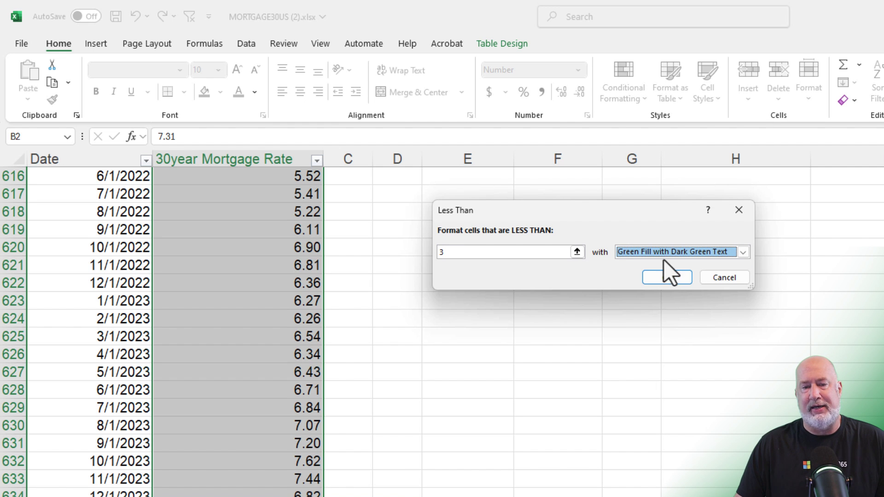
left_click(677, 279)
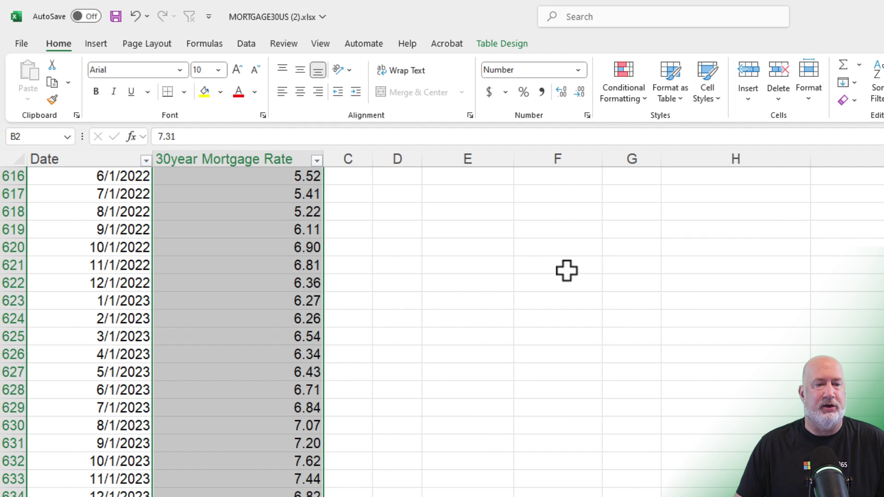
- Sort the table by 30year Mortgage Rate from smallest to largest
scroll(253, 242, "up", 20)
scroll(253, 242, "down", 9)
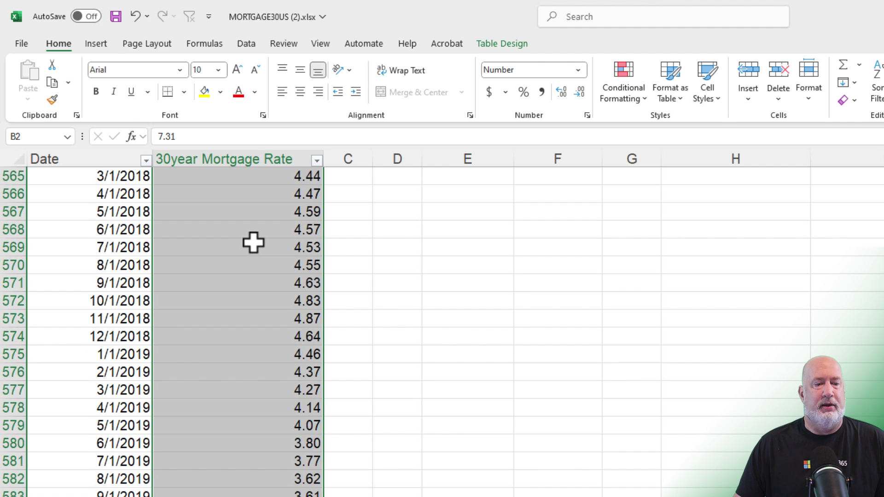
scroll(253, 243, "down", 8)
left_click(259, 272)
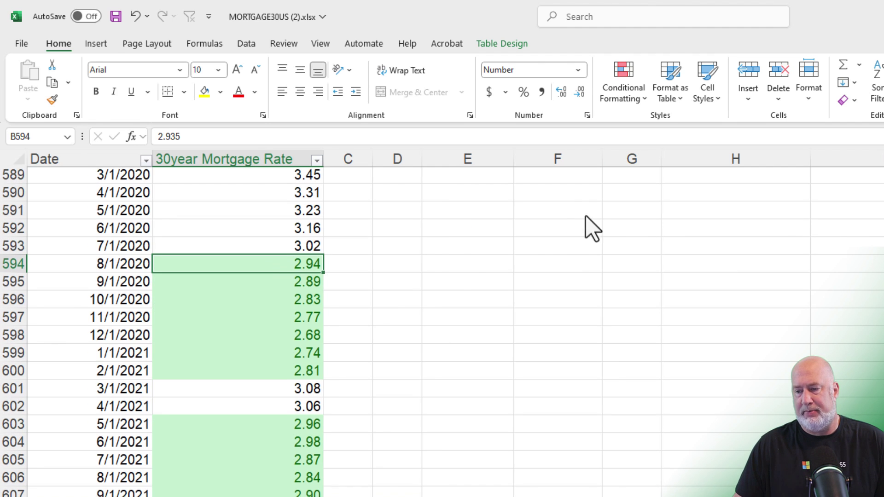
scroll(584, 227, "up", 20)
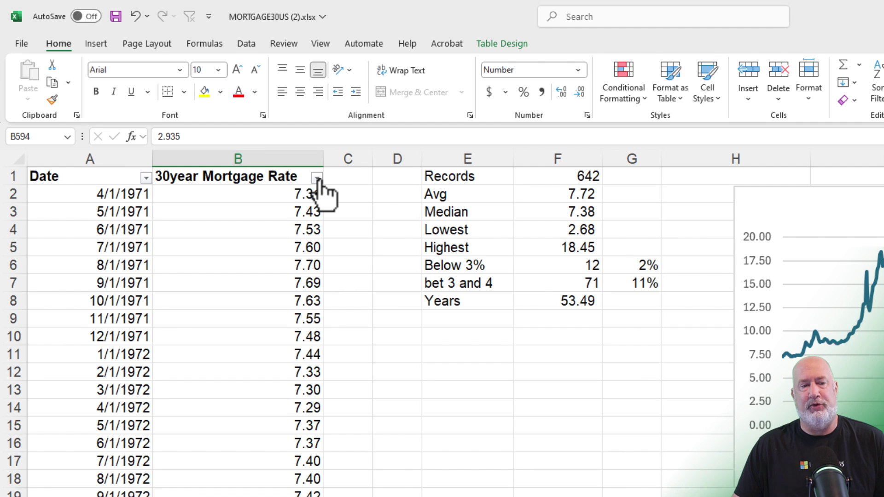
left_click(317, 178)
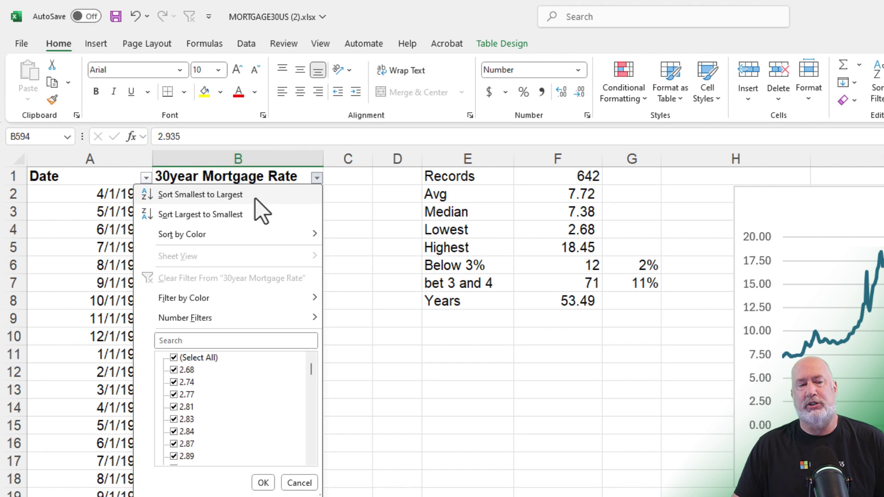
left_click(255, 198)
left_click_drag(255, 198, 282, 375)
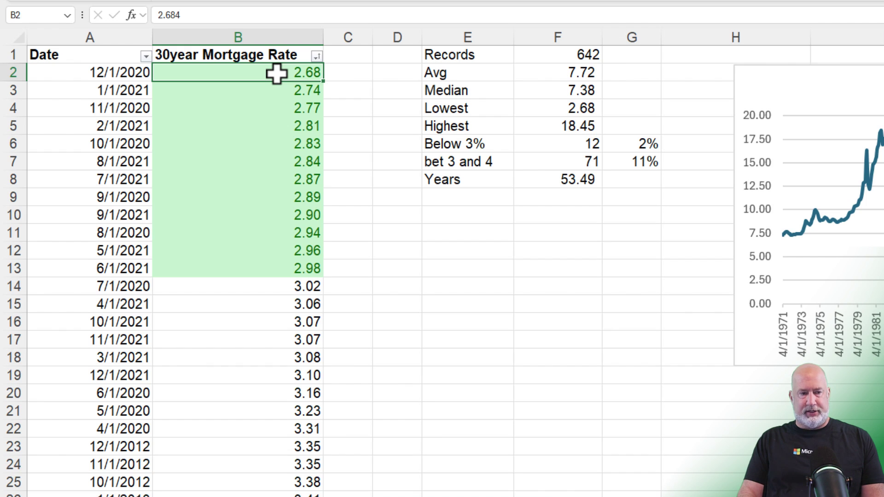
- Add a conditional format to the 30year Mortgage Rate column highlighting values between 3 and 4 with Yellow Fill with Dark Yellow Text
key("ctrl+shift+Down")
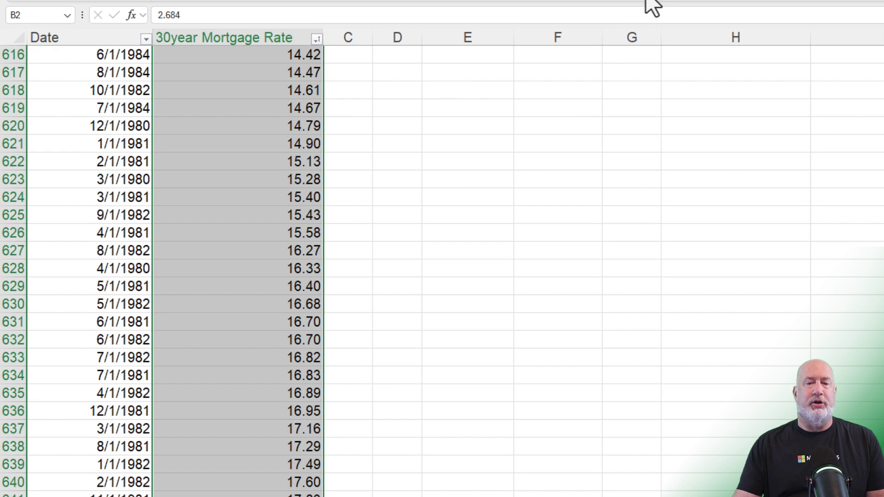
left_click(646, 1)
mouse_move(646, 7)
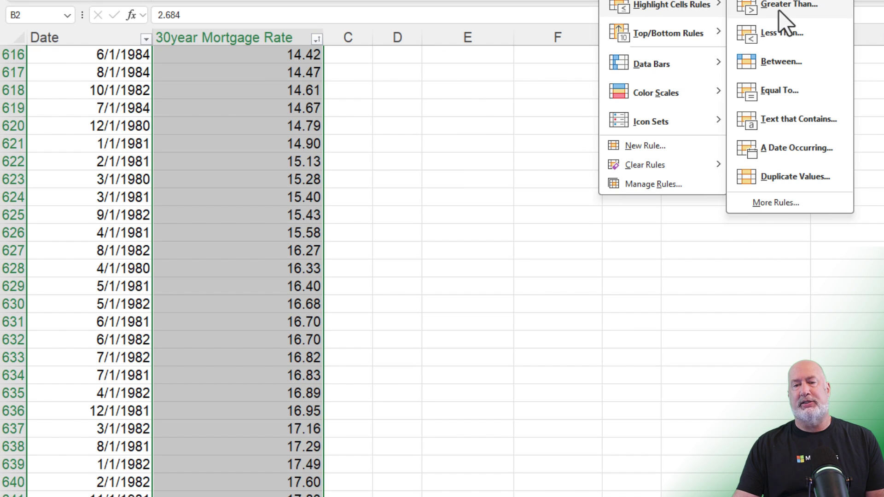
left_click(792, 62)
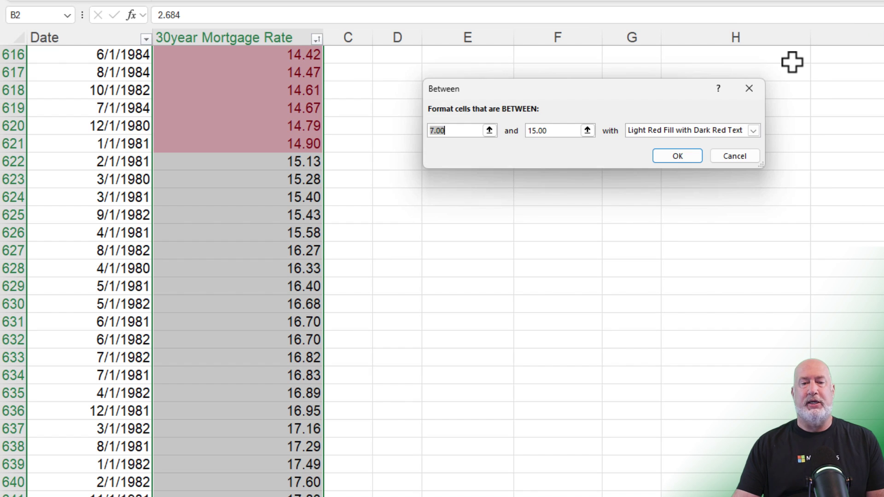
type("3")
key("Tab")
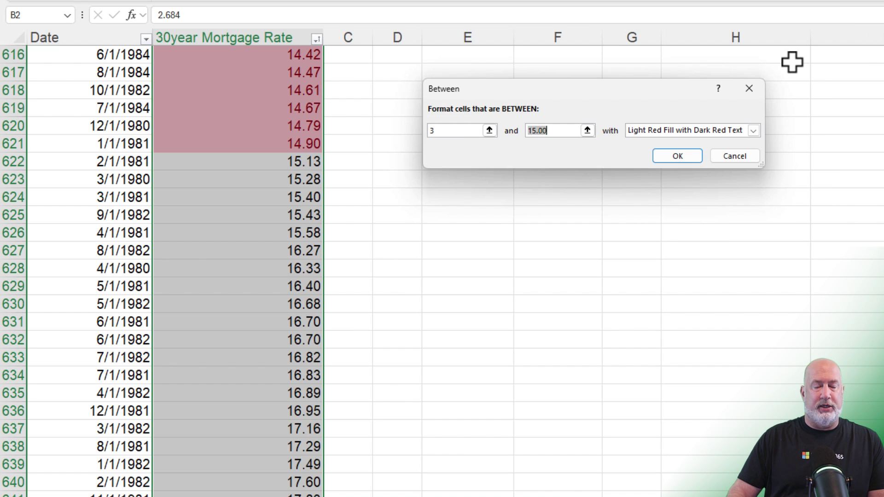
type("4")
left_click(753, 131)
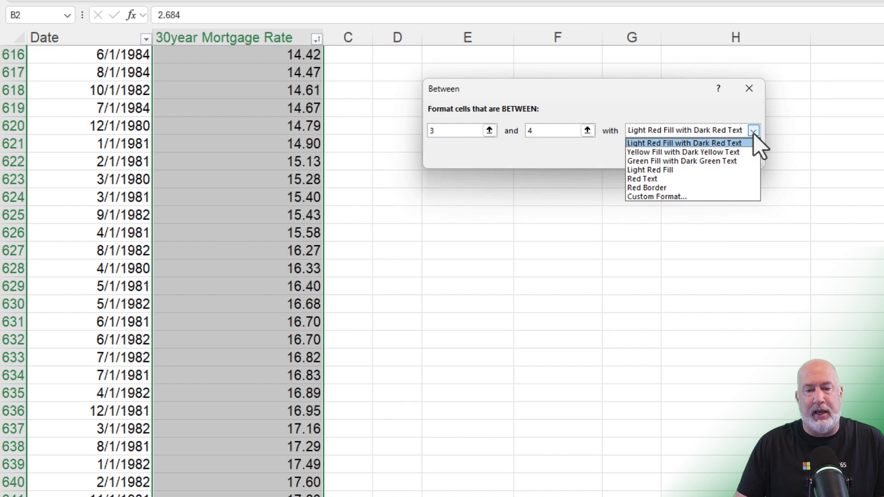
left_click(700, 153)
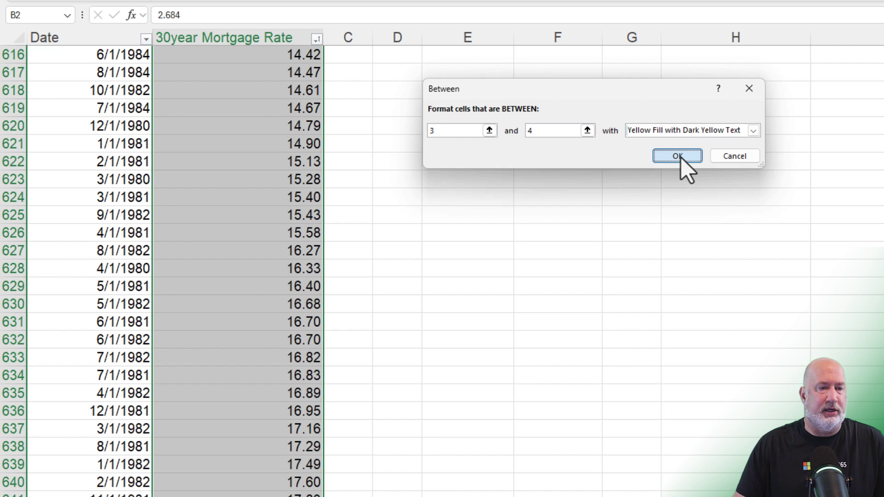
left_click(681, 157)
- Check the yellow-highlighted rates in B14:B84 against the COUNTIFS formula in F7
scroll(259, 128, "up", 20)
scroll(260, 128, "up", 20)
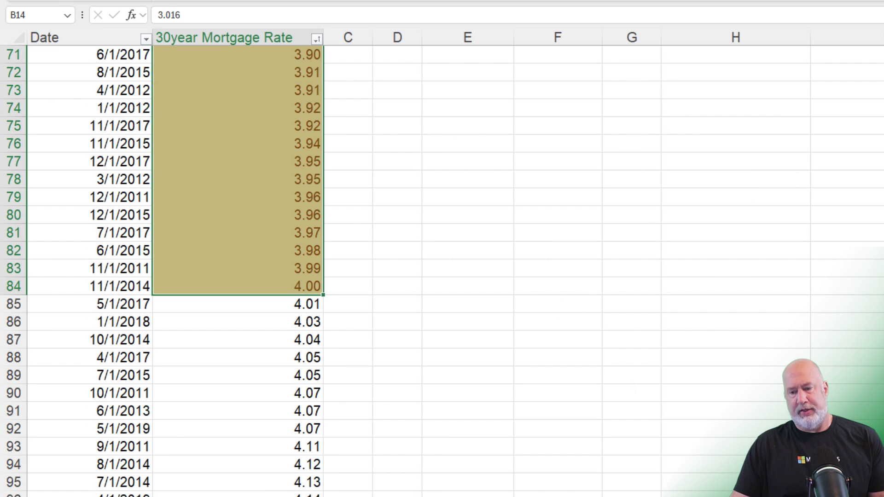
scroll(260, 128, "up", 20)
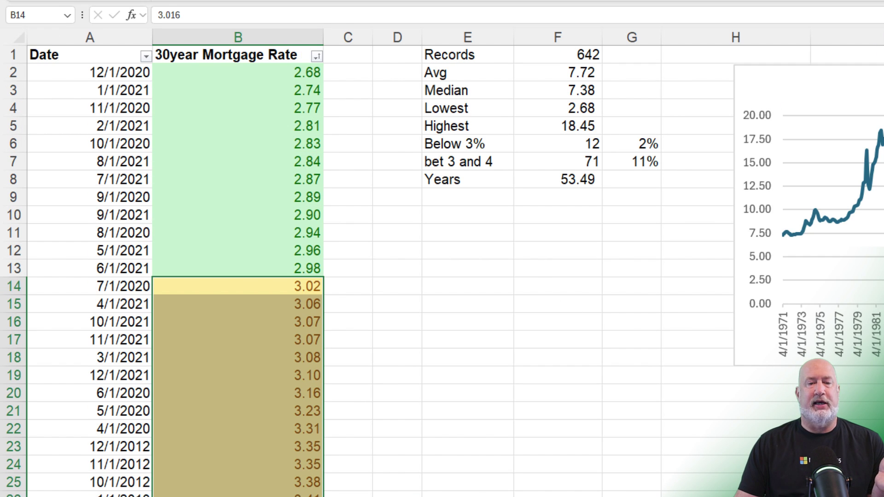
left_click(556, 166)
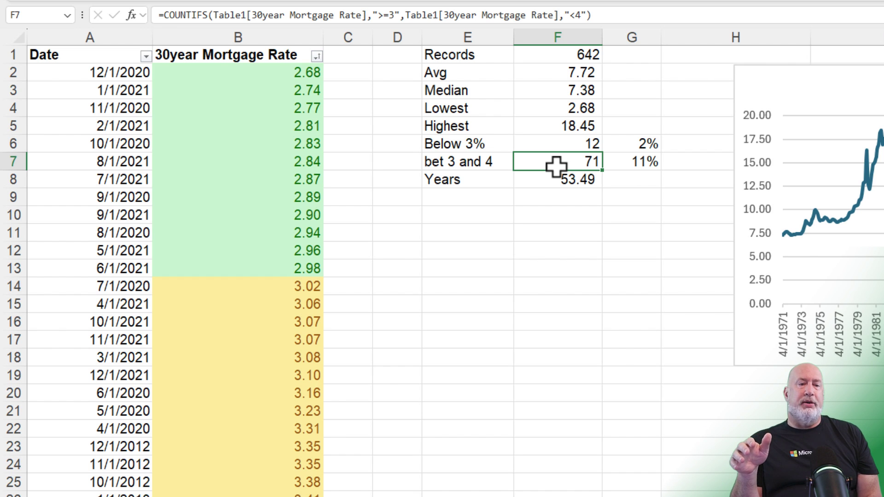
- Sort the table by Date from oldest to newest
key("Up")
key("Up")
key("Up")
key("Up")
key("Left")
key("Left")
key("Left")
key("Left")
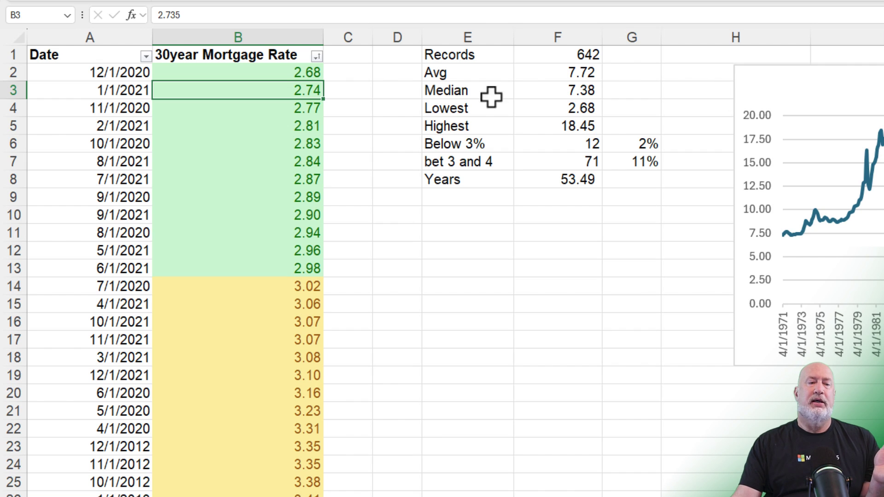
left_click(145, 56)
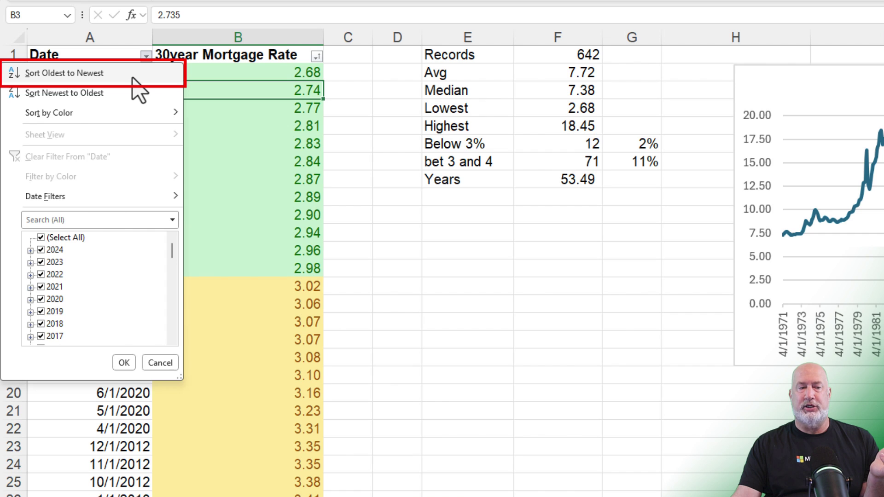
left_click(133, 78)
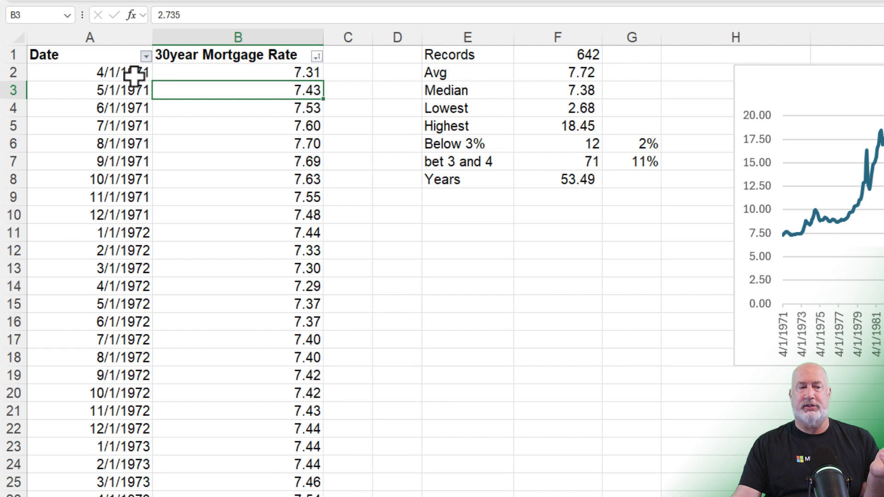
- Widen column C and enter the header "Payment - P&I" in C1 to add a table column
left_click(367, 38)
left_click_drag(371, 37, 535, 55)
left_click(464, 60)
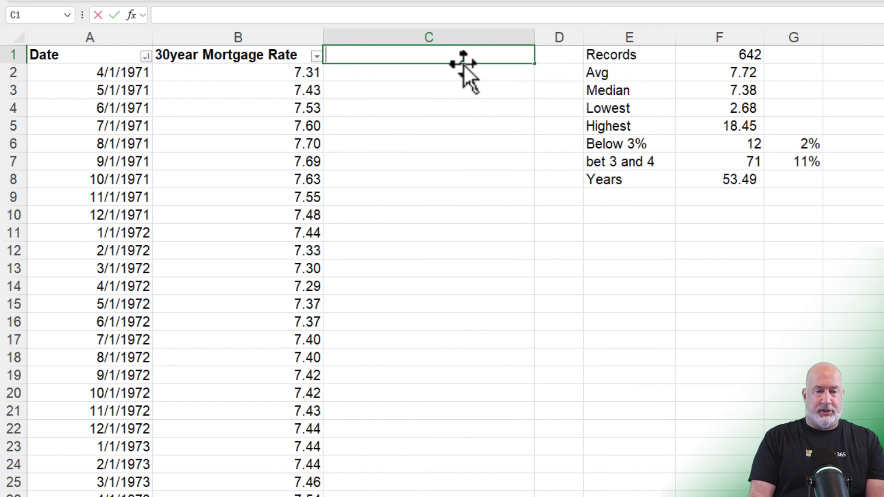
type("Payment - P&")
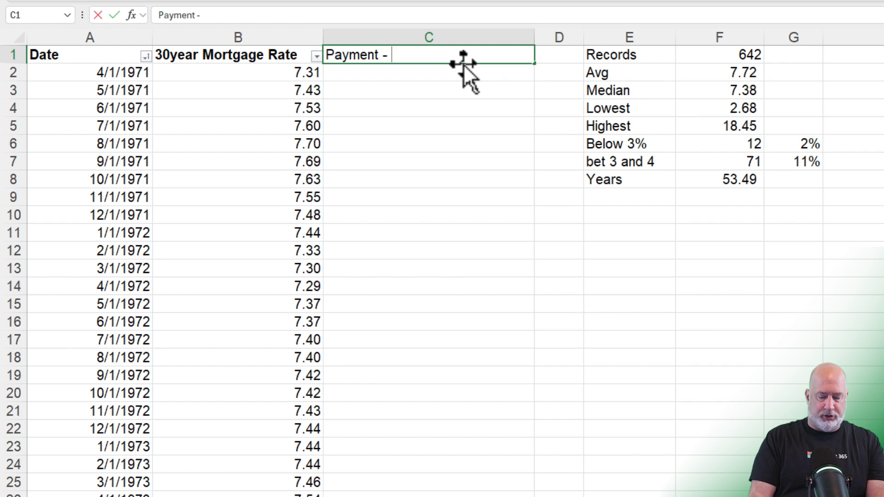
type("I")
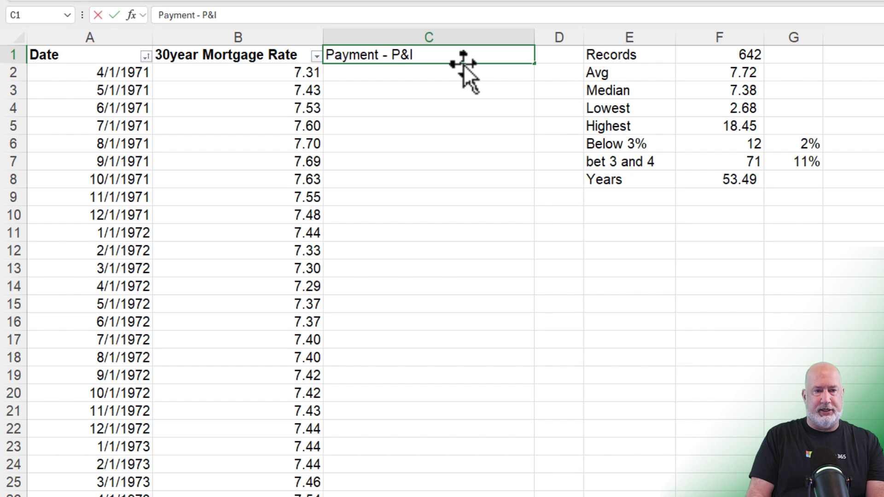
key("Return")
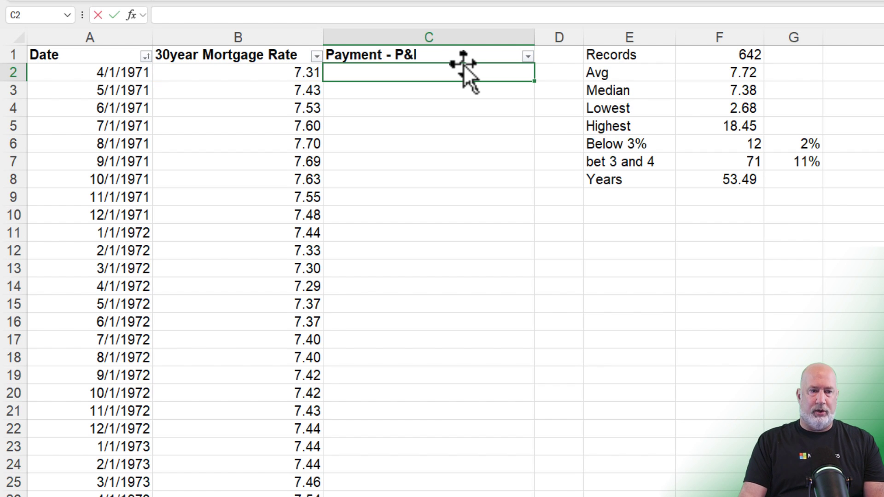
- Fill the Payment - P&I column from C2 with the formula =PMT(B2/100/12,30*12,-320000)
type("=pmt")
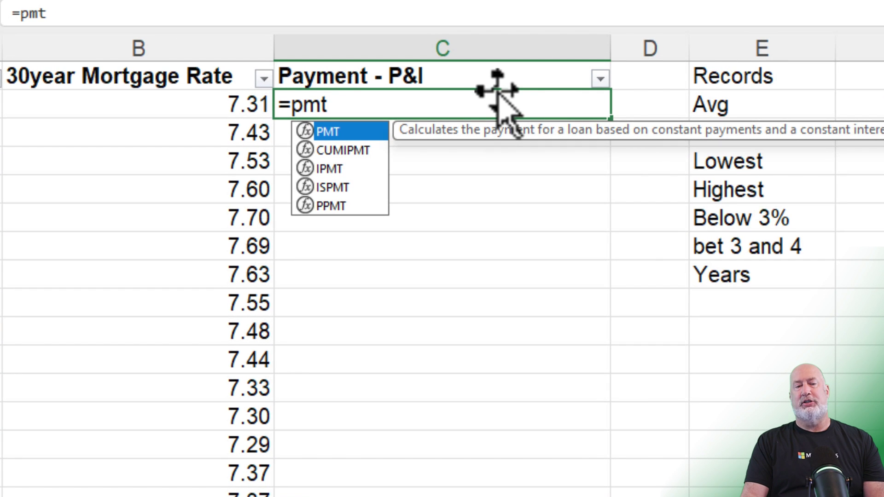
key("Tab")
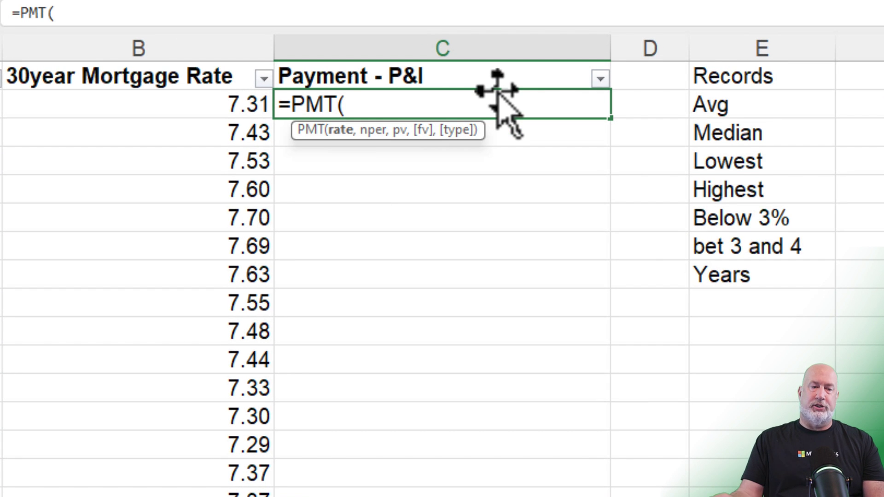
type("b")
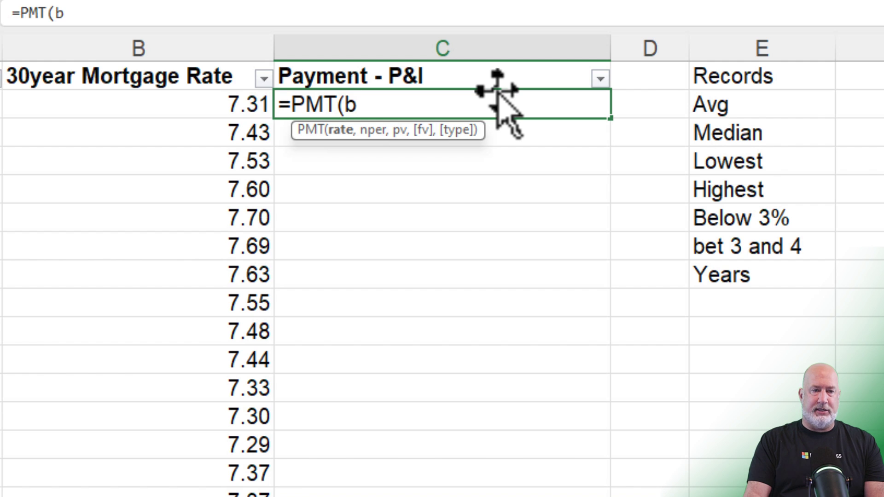
type("2/")
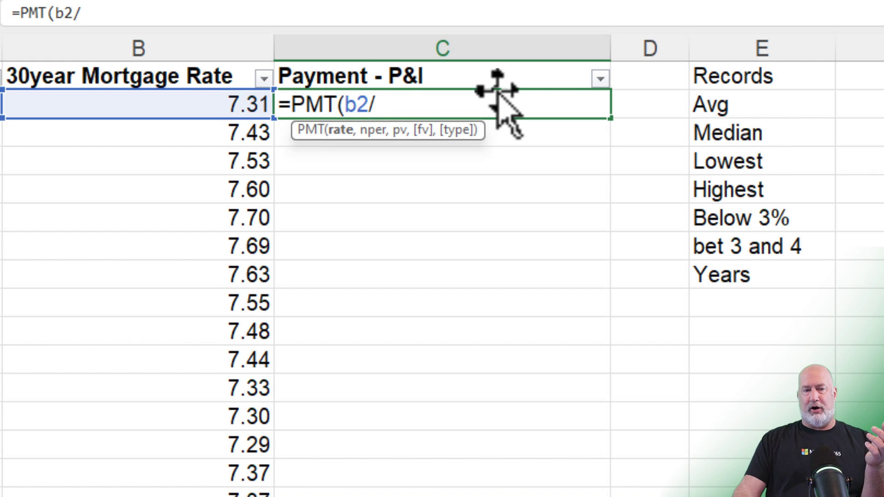
type("100")
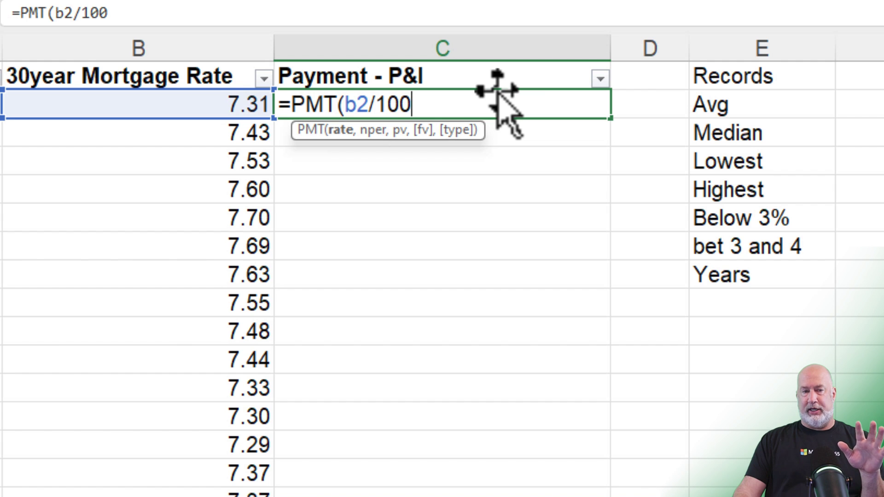
type("/12")
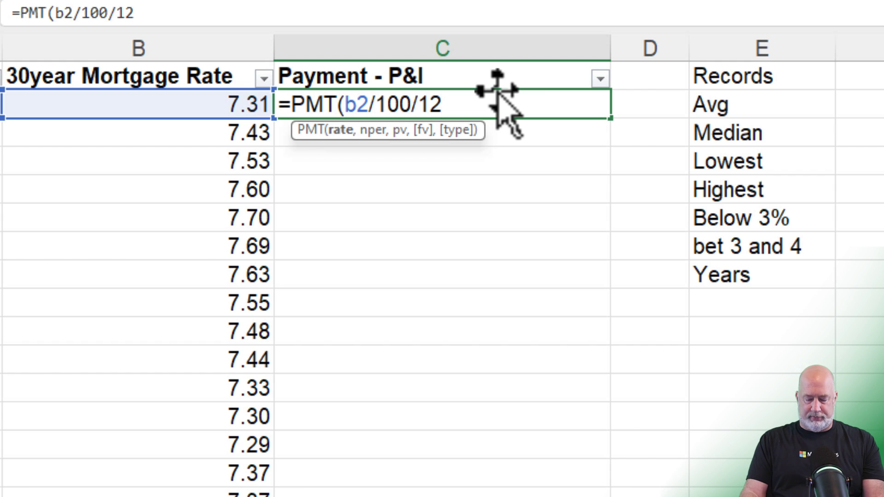
type(",")
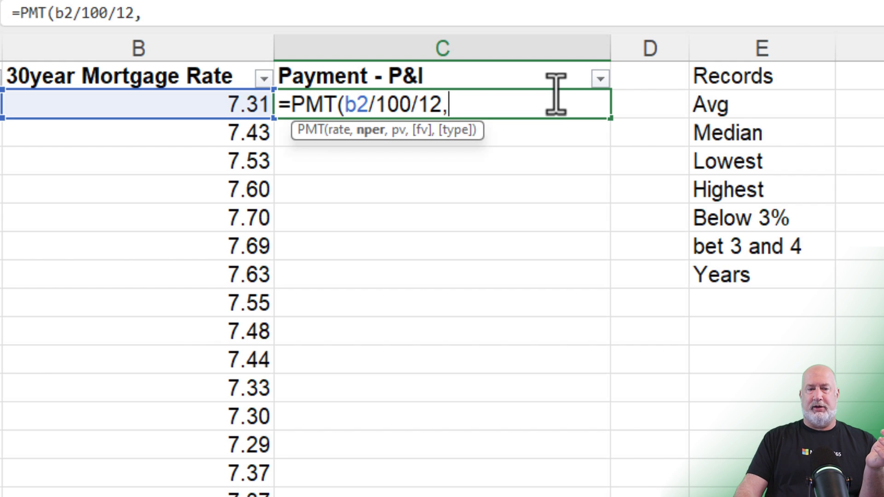
type("30*12")
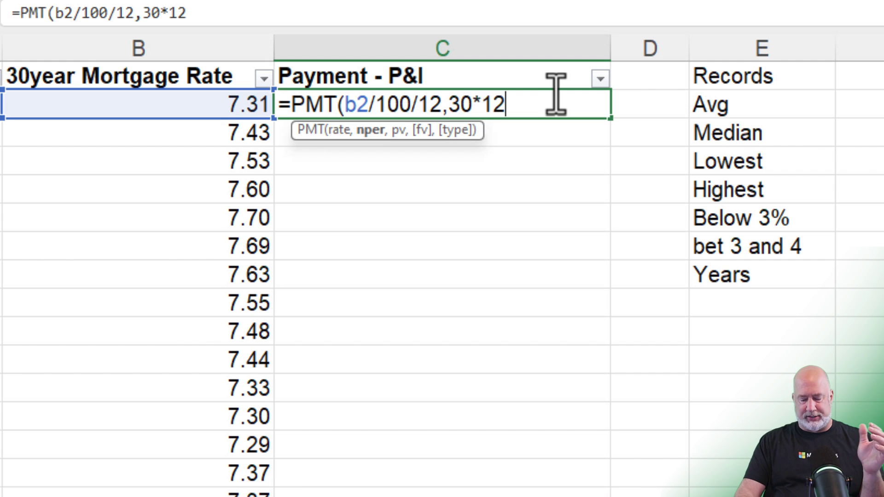
type(",")
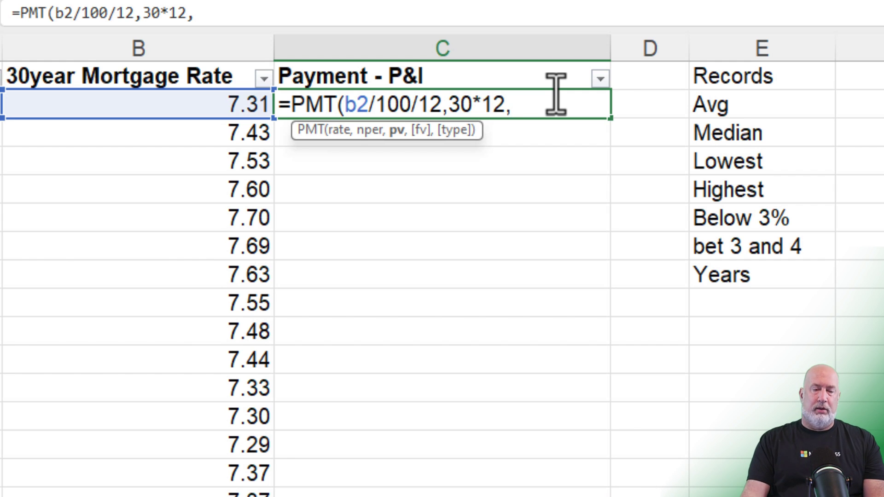
type("=")
key("BackSpace")
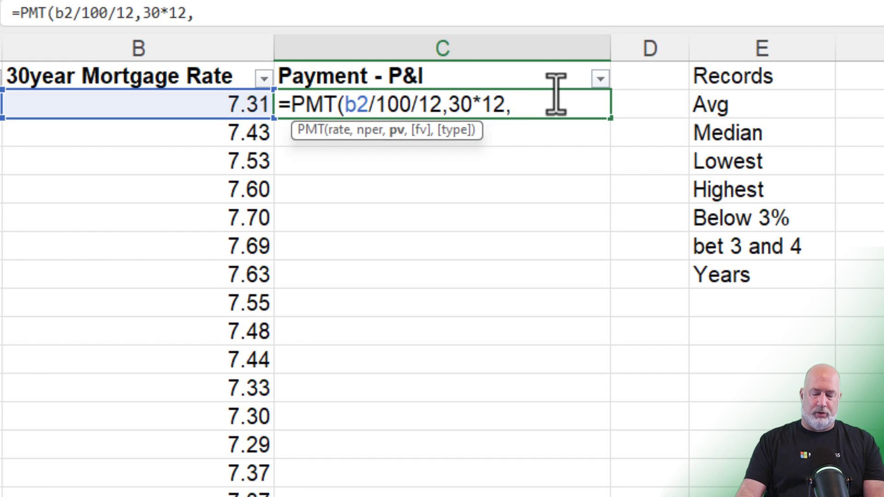
type("-")
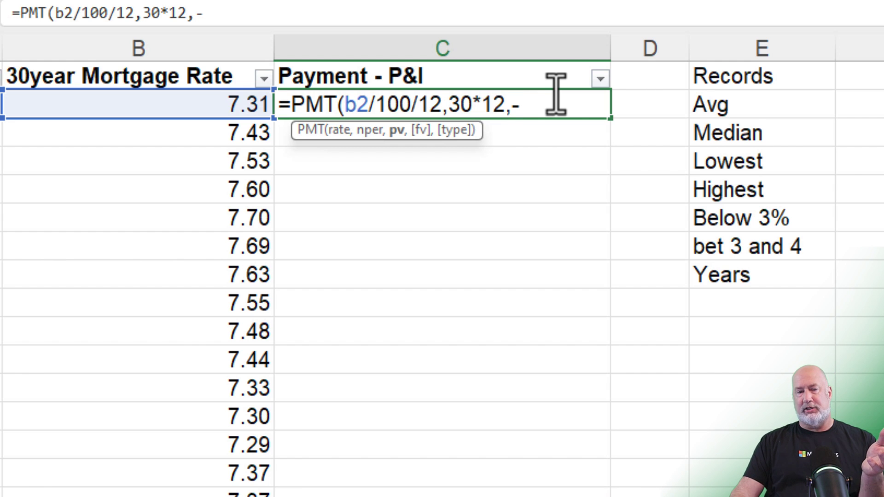
type("300")
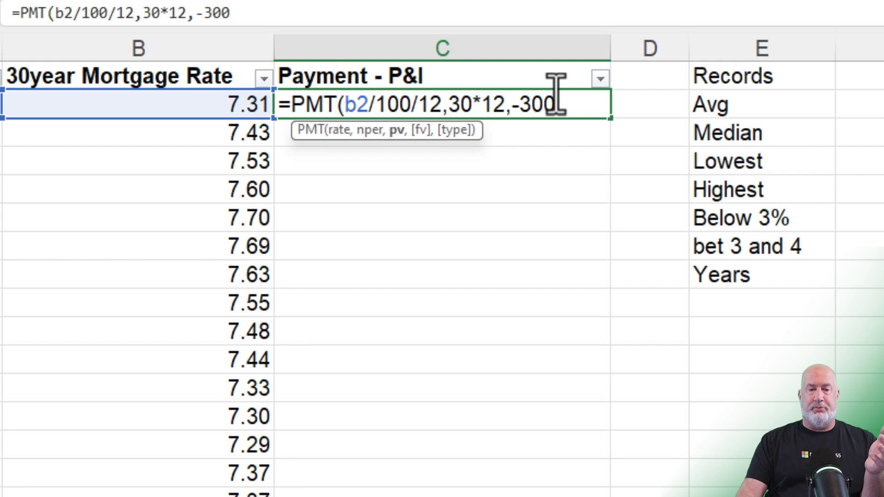
key("BackSpace")
key("BackSpace")
type("200")
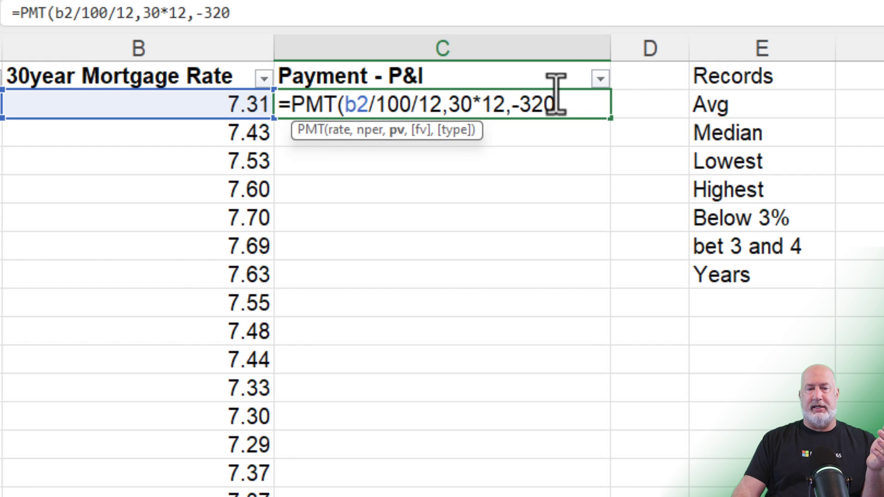
type("00")
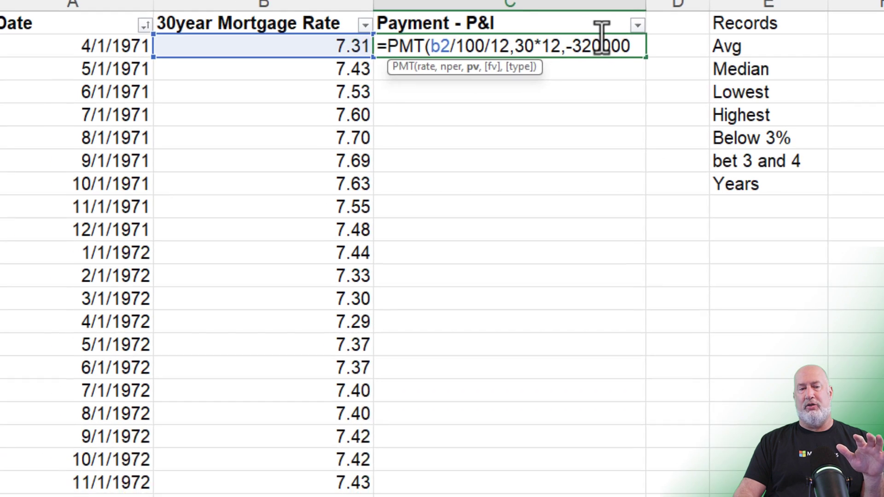
key("Return")
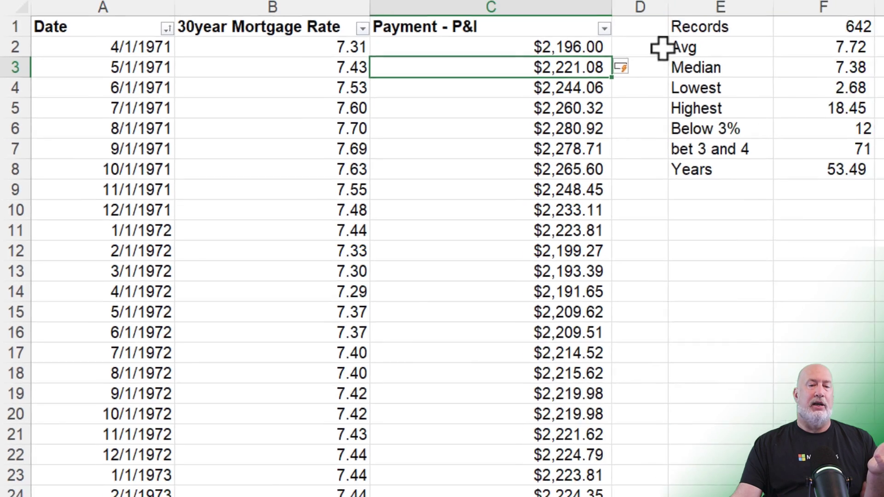
- Narrow column C and apply the Comma Style number format to the Payment - P&I values
left_click_drag(606, 17, 535, 16)
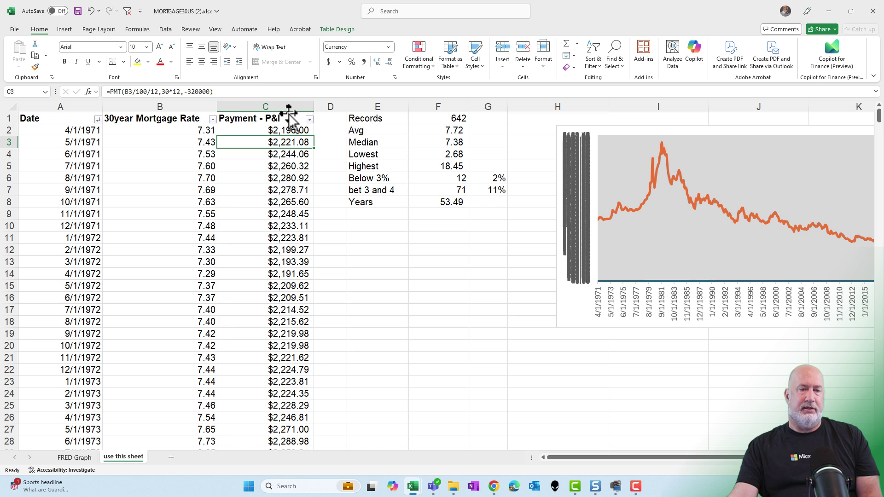
key("ctrl+a")
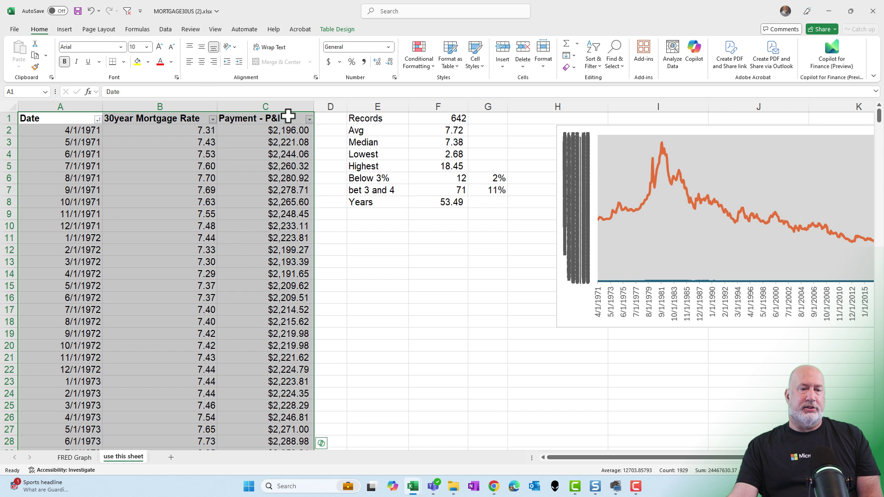
left_click(288, 115)
left_click(289, 113)
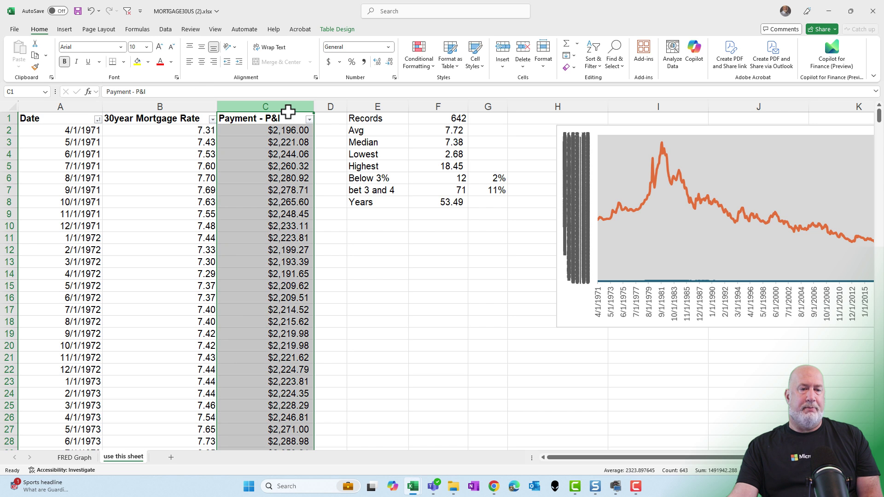
left_click(364, 62)
left_click(291, 130)
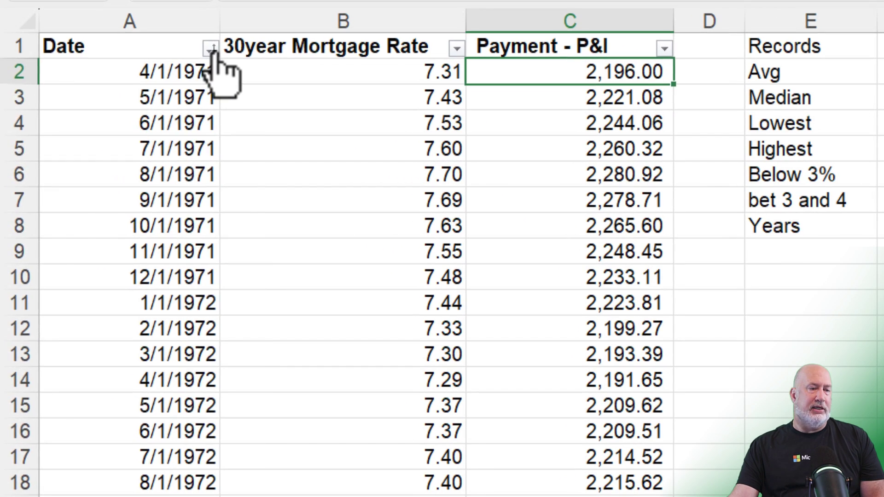
- Sort the table by Date from newest to oldest and widen the empty column D
left_click(212, 48)
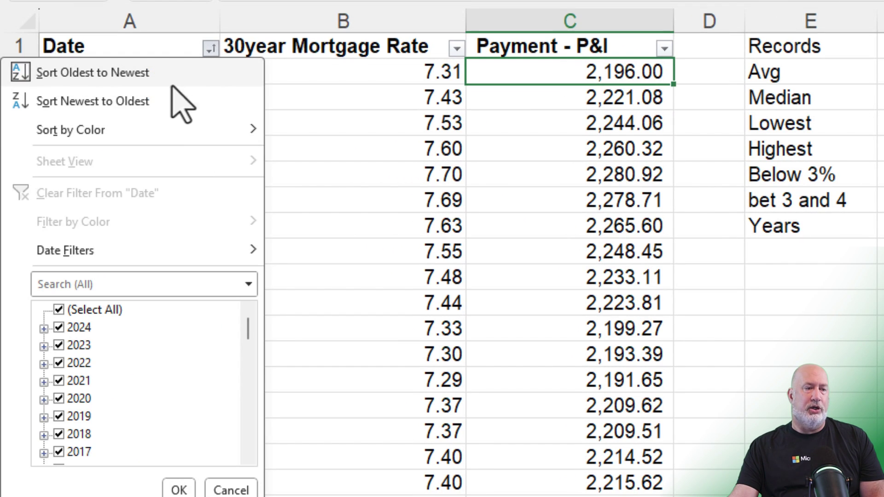
left_click(172, 102)
left_click(545, 98)
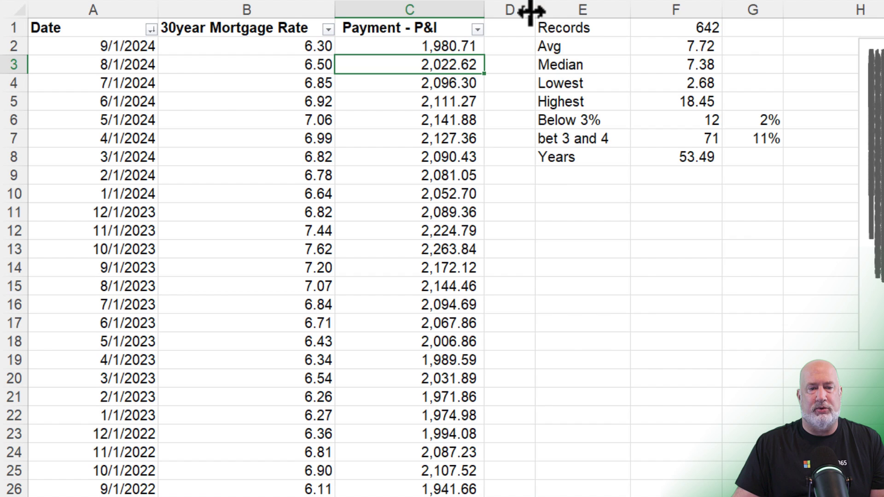
left_click_drag(531, 12, 590, 14)
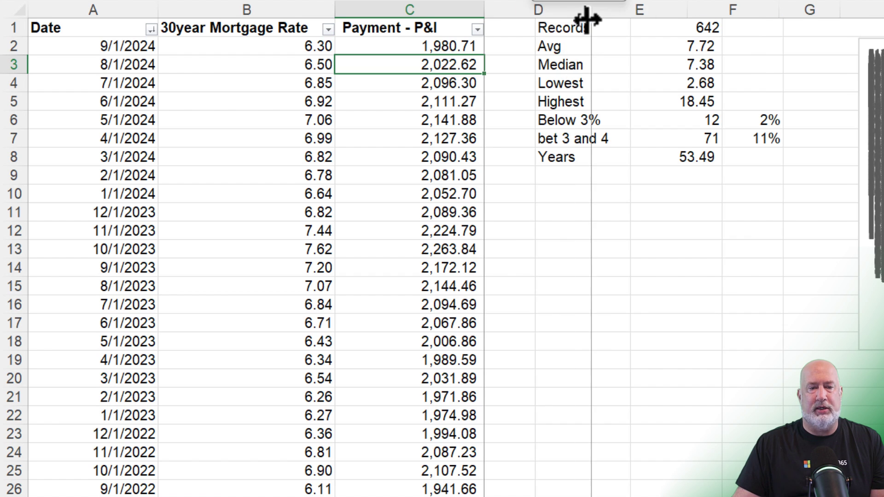
- Calculate the payment difference between August and September 2024 in E15 with =C3-C2, and clear that cell again
left_click(654, 283)
type("=")
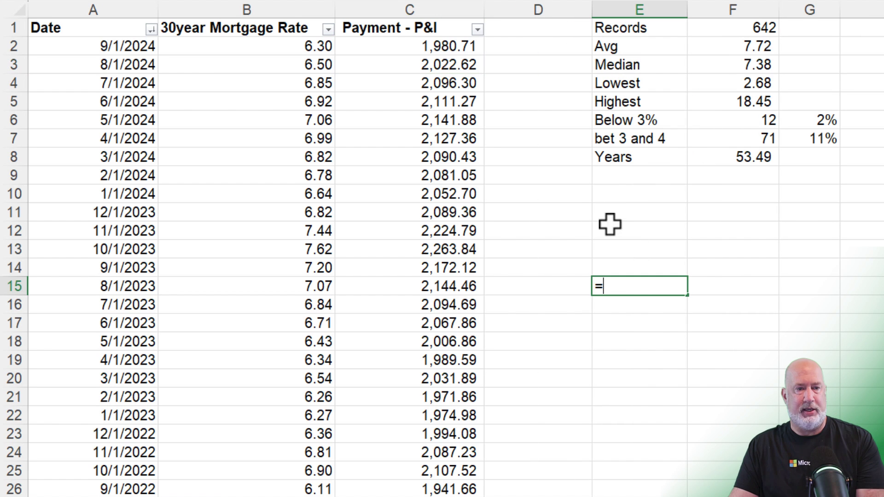
left_click(433, 65)
type("-")
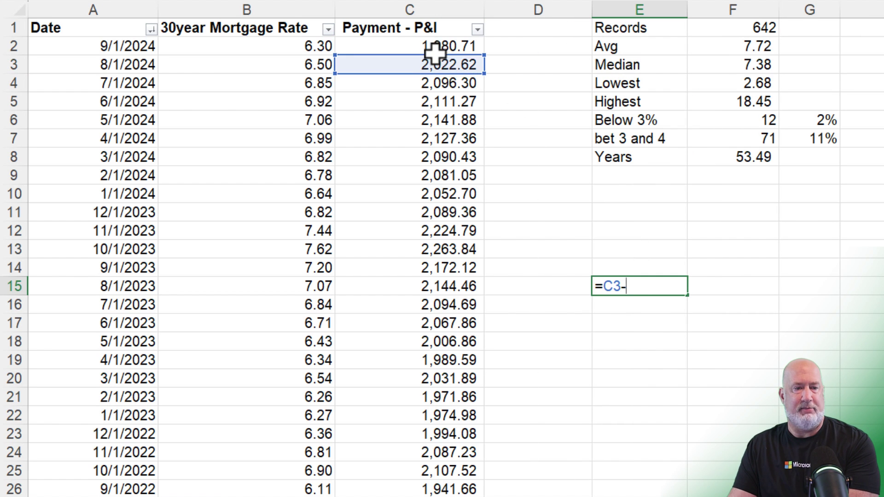
left_click(435, 44)
key("Return")
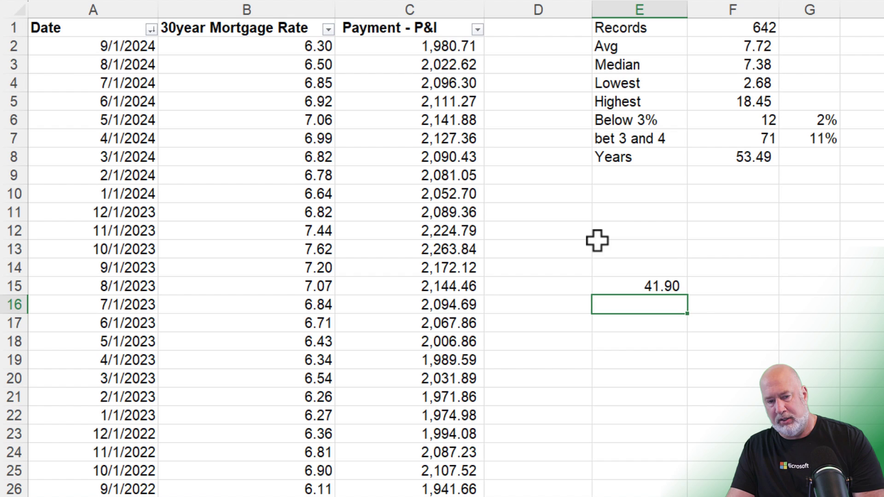
left_click(620, 281)
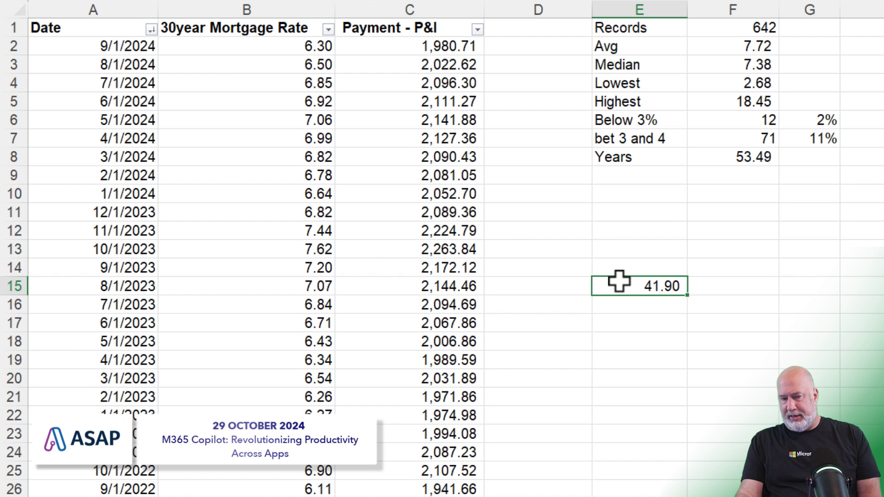
key("Delete")
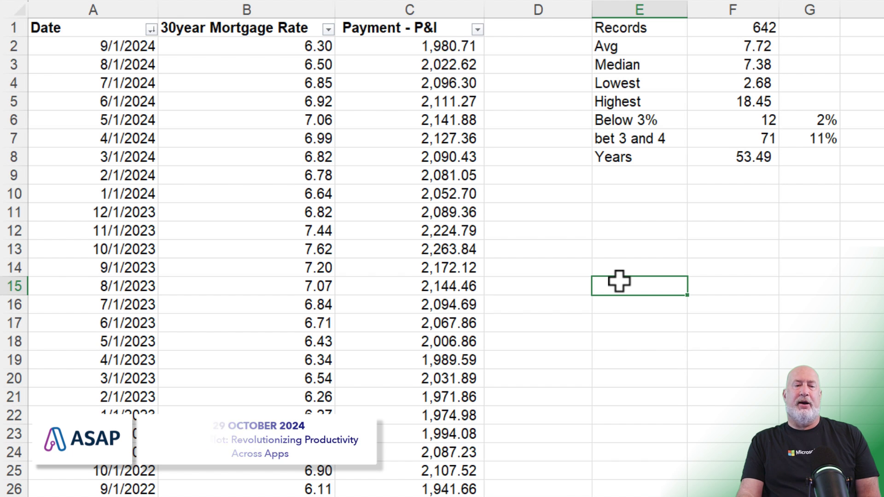